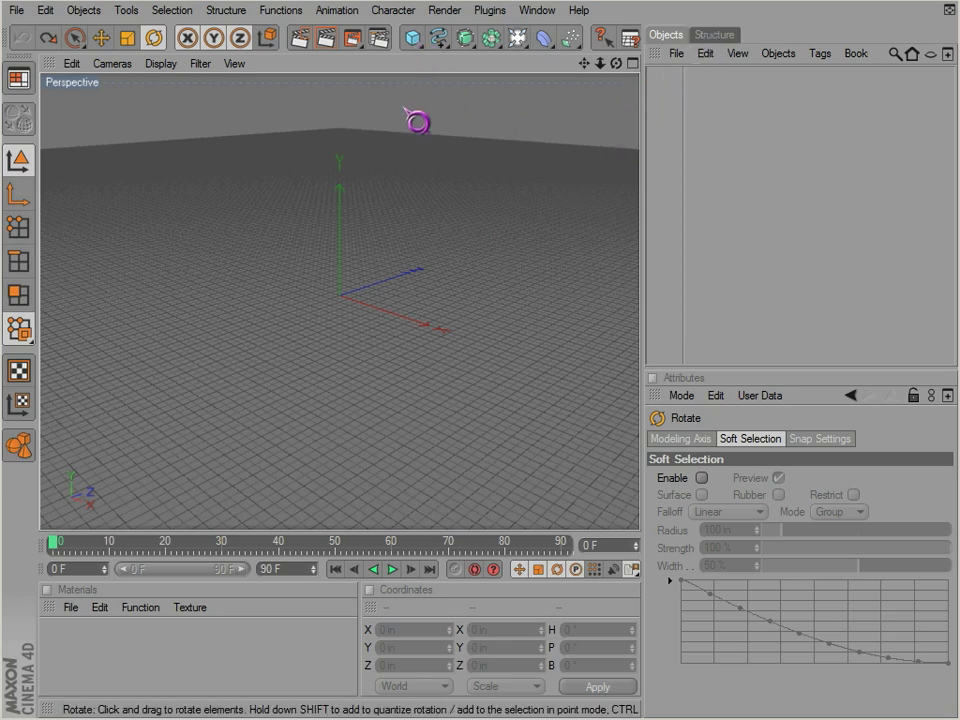
Add a sphere primitive to the scene and convert it to an editable polygon object.
{"action": "left_click", "coordinate": [412, 40]}
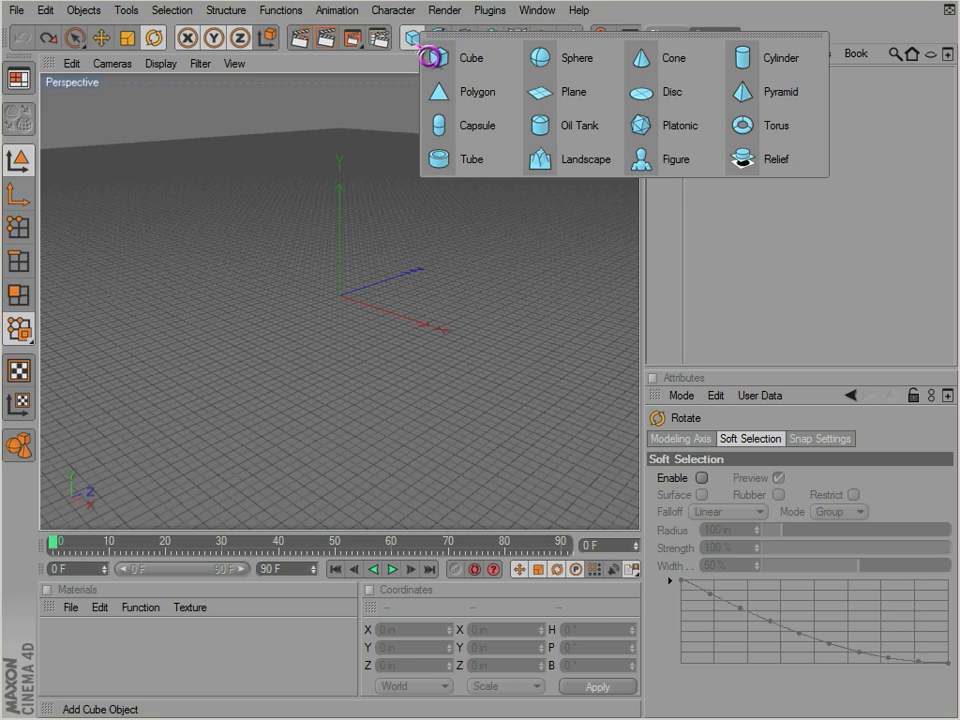
{"action": "left_click", "coordinate": [562, 60]}
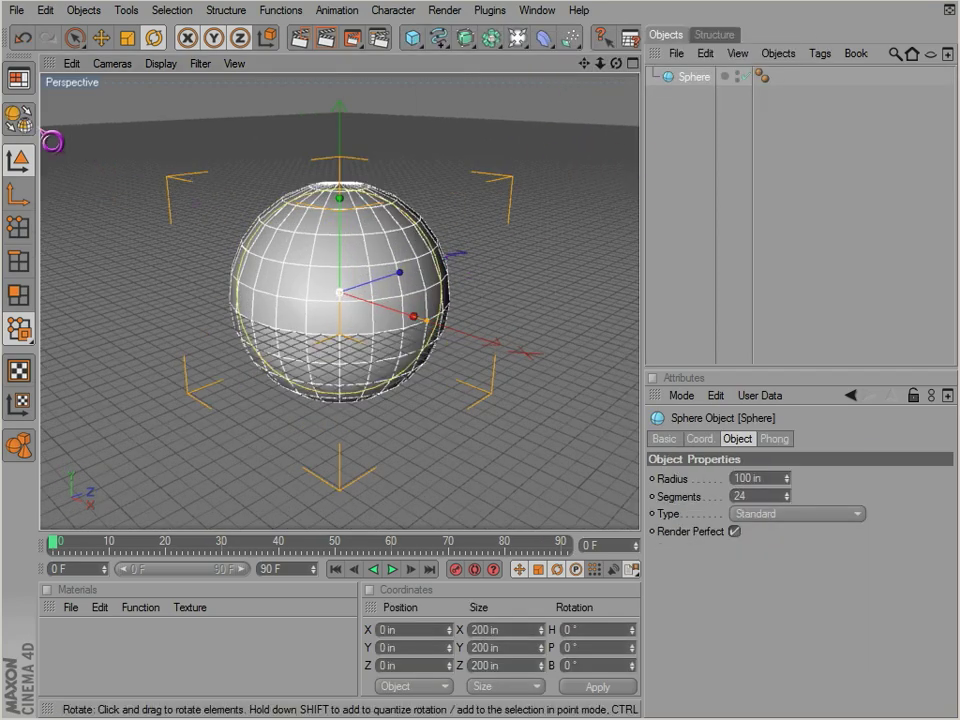
{"action": "left_click", "coordinate": [24, 120]}
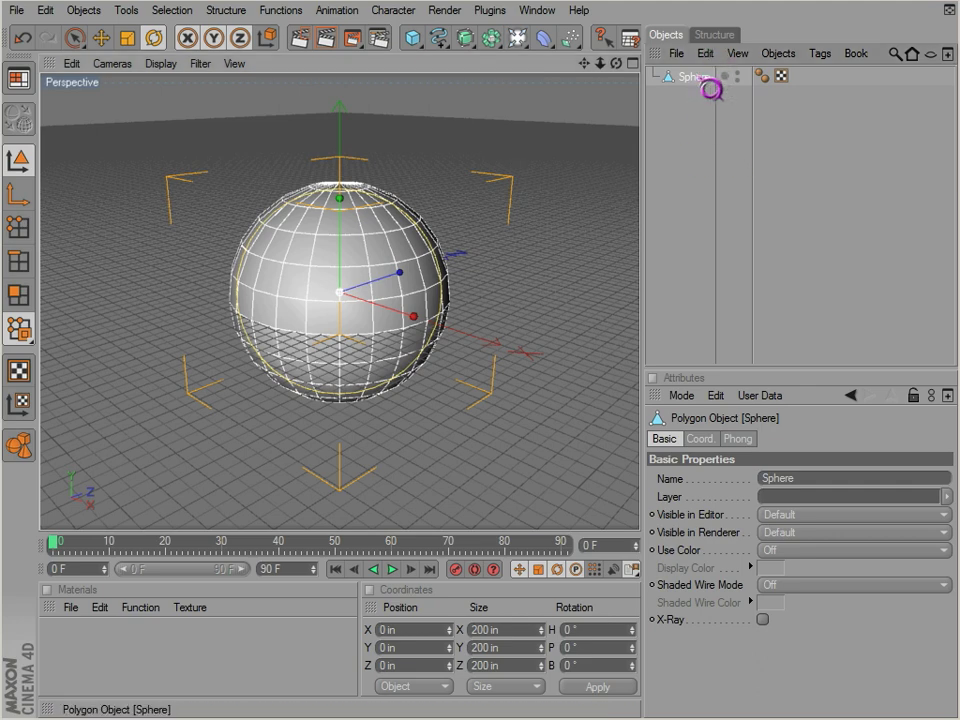
{"action": "left_click", "coordinate": [694, 140]}
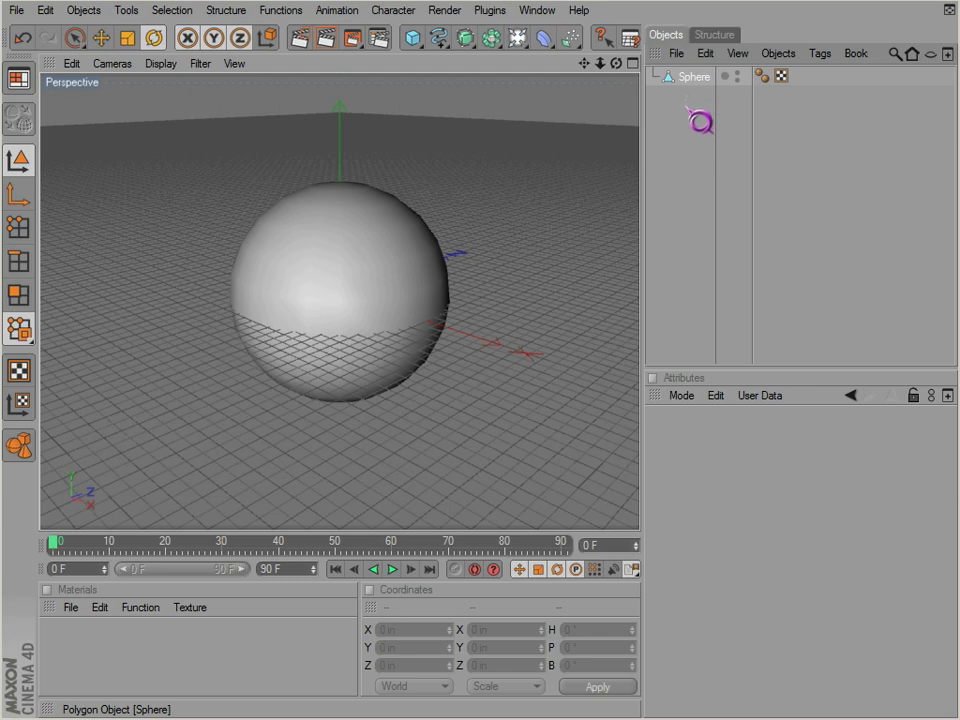
Duplicate the sphere, keeping both copies at the same level of the object hierarchy.
{"action": "left_click_drag", "start_coordinate": [687, 108], "coordinate": [682, 108], "text": "ctrl"}
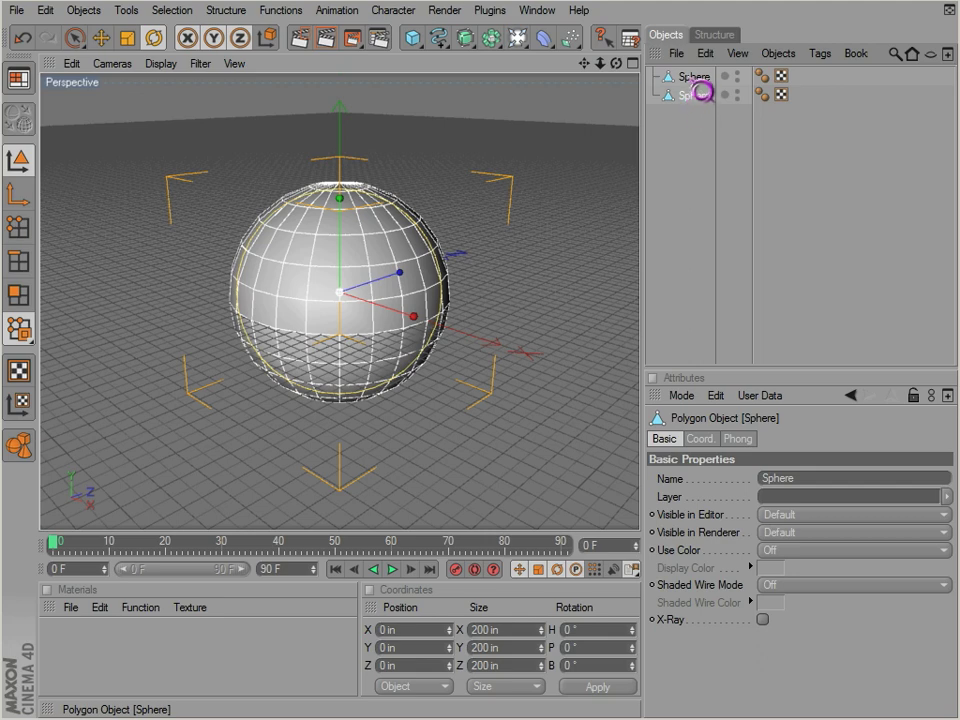
{"action": "left_click_drag", "start_coordinate": [703, 91], "coordinate": [692, 77]}
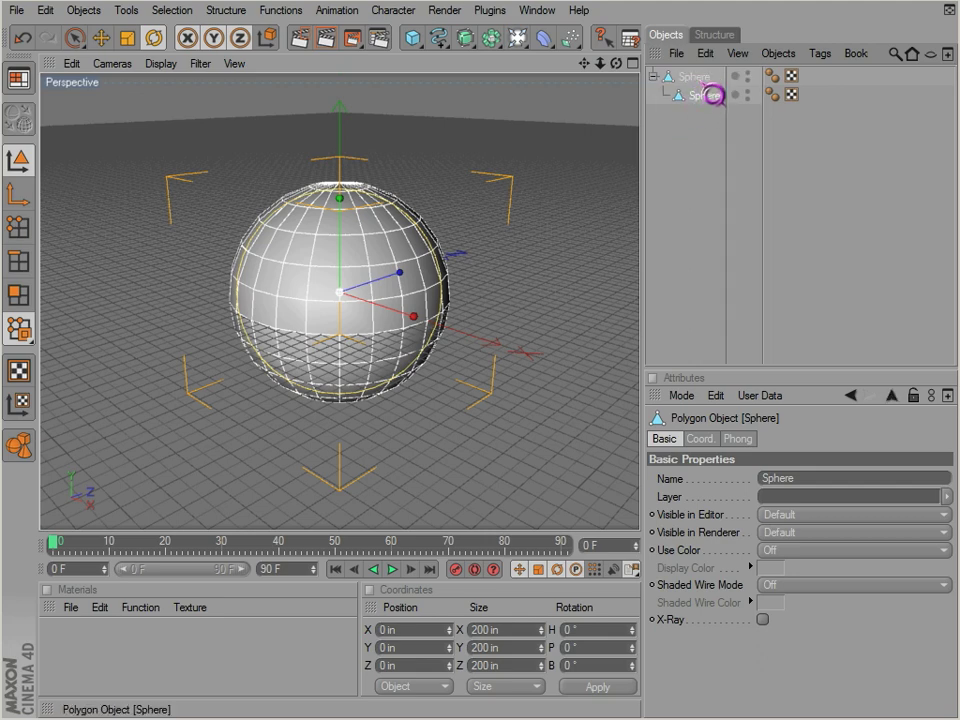
{"action": "key", "text": "ctrl+z"}
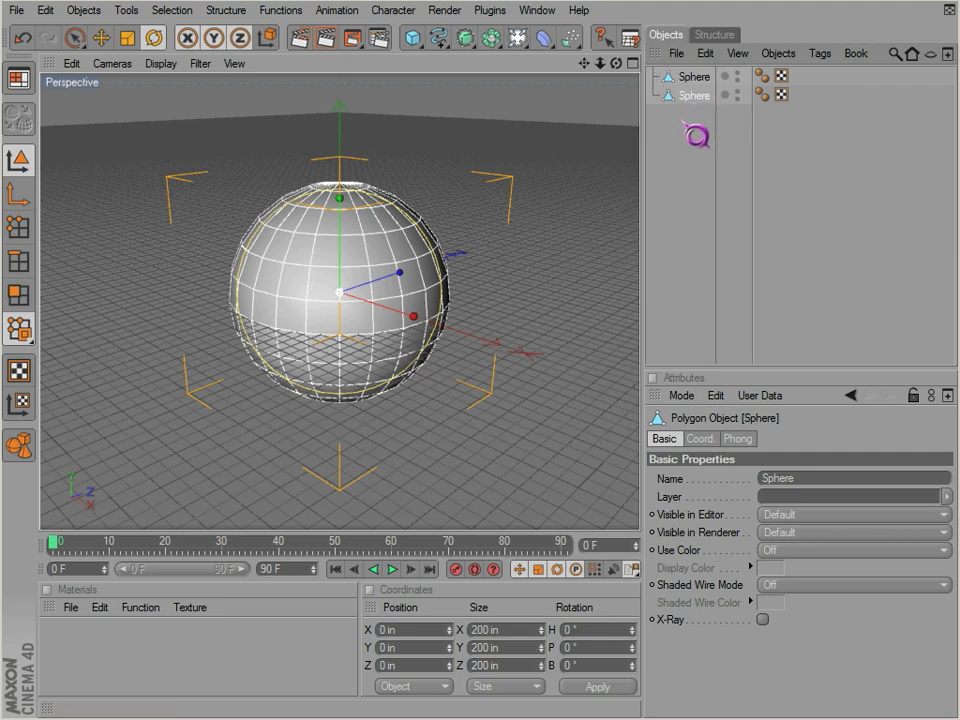
Rename the two spheres Sphere1 and Sphere2.
{"action": "double_click", "coordinate": [718, 78]}
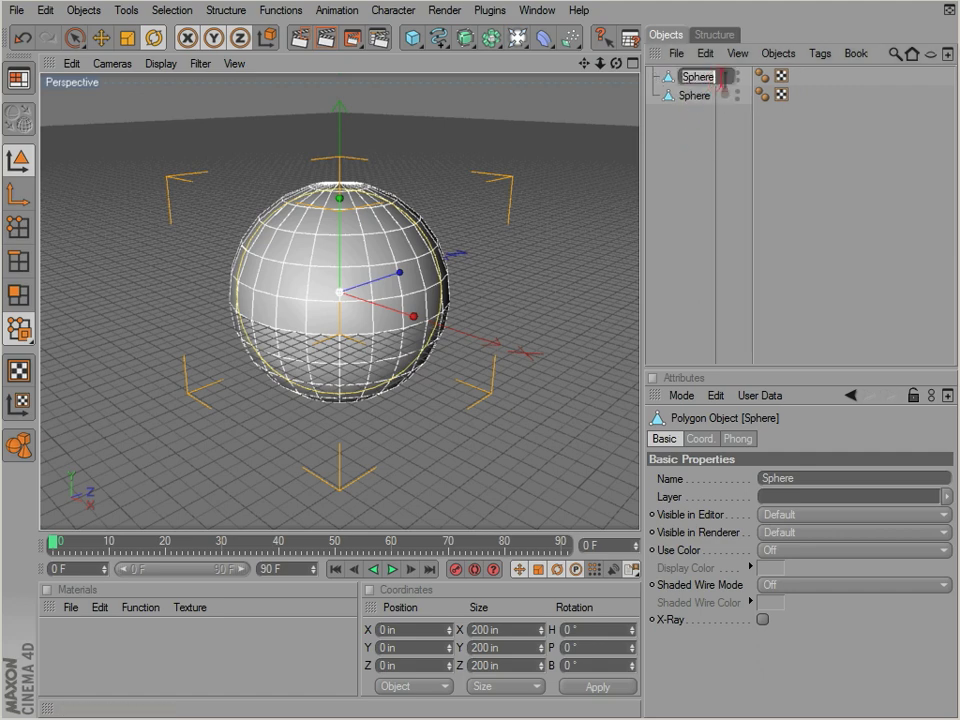
{"action": "type", "text": "1"}
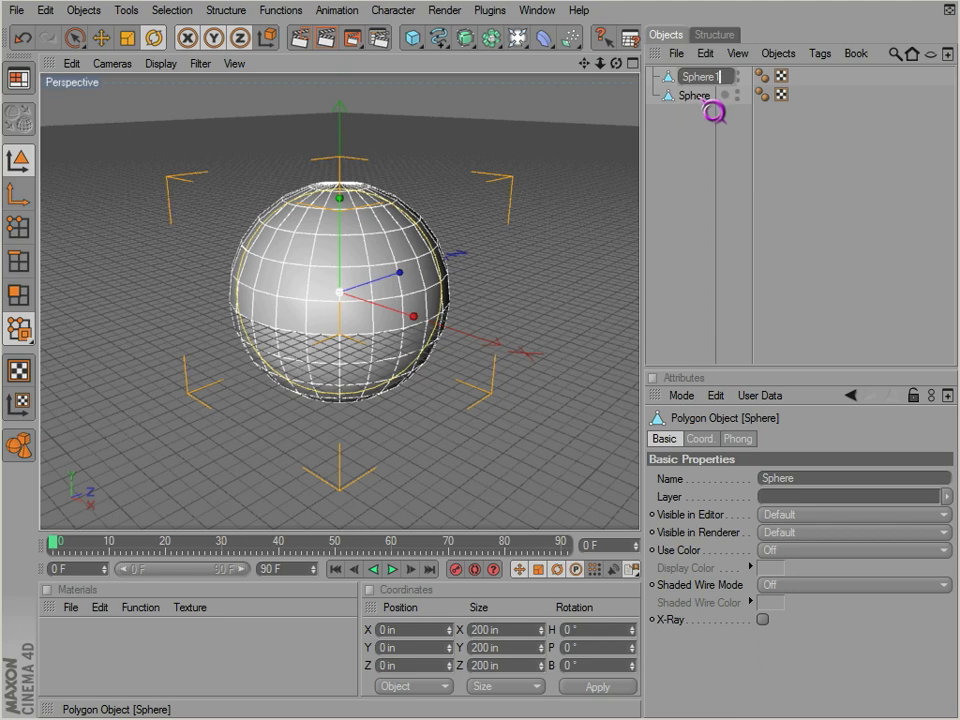
{"action": "double_click", "coordinate": [700, 96]}
{"action": "type", "text": "2"}
{"action": "key", "text": "Return"}
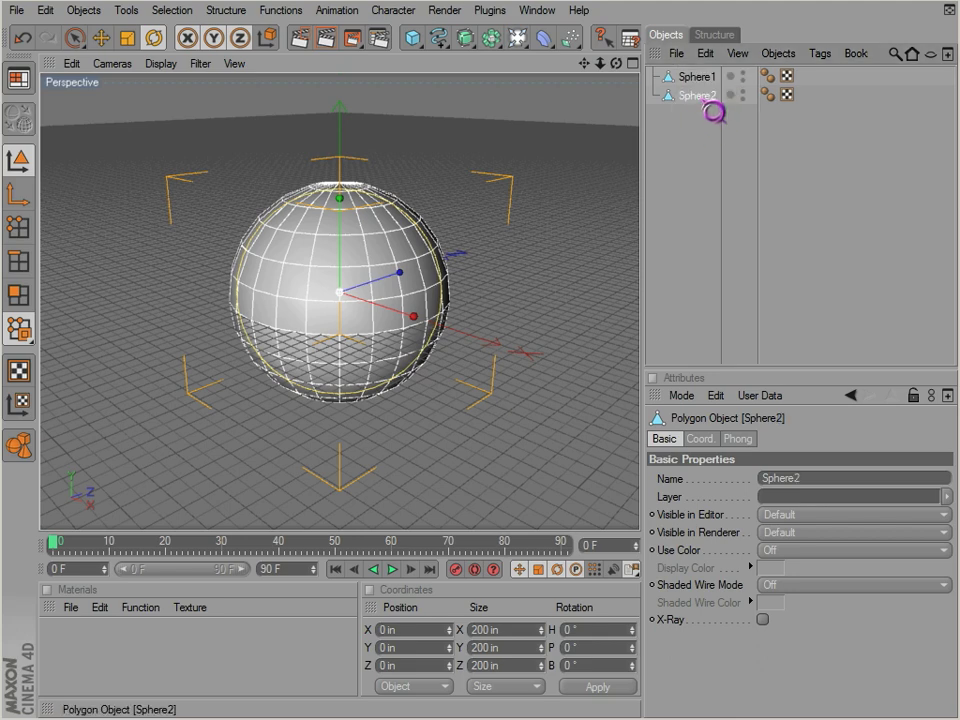
Examine Sphere2's coordinate, phong and basic attributes, including the options for its layer setting.
{"action": "left_click", "coordinate": [704, 441]}
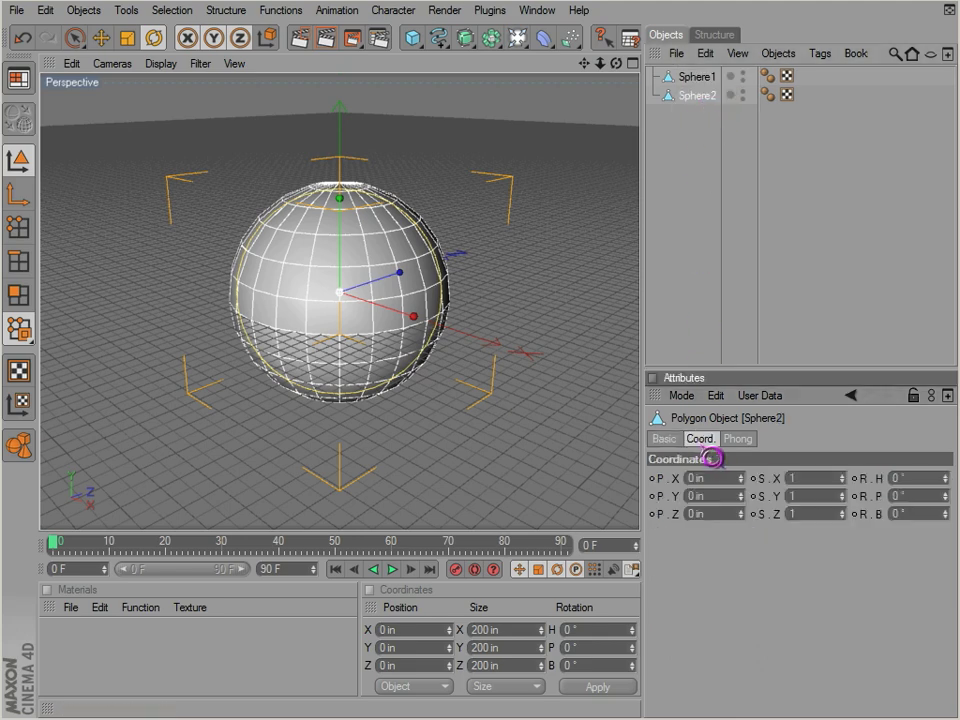
{"action": "left_click", "coordinate": [731, 441]}
{"action": "left_click", "coordinate": [678, 441]}
{"action": "left_click", "coordinate": [722, 270]}
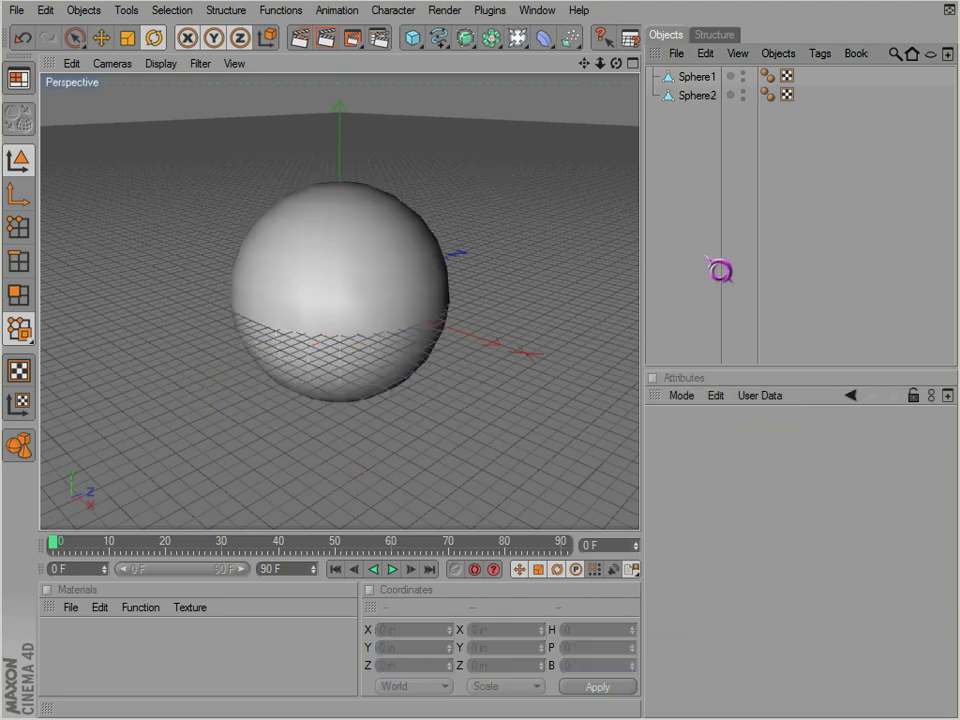
{"action": "left_click", "coordinate": [755, 100]}
{"action": "left_click", "coordinate": [812, 478]}
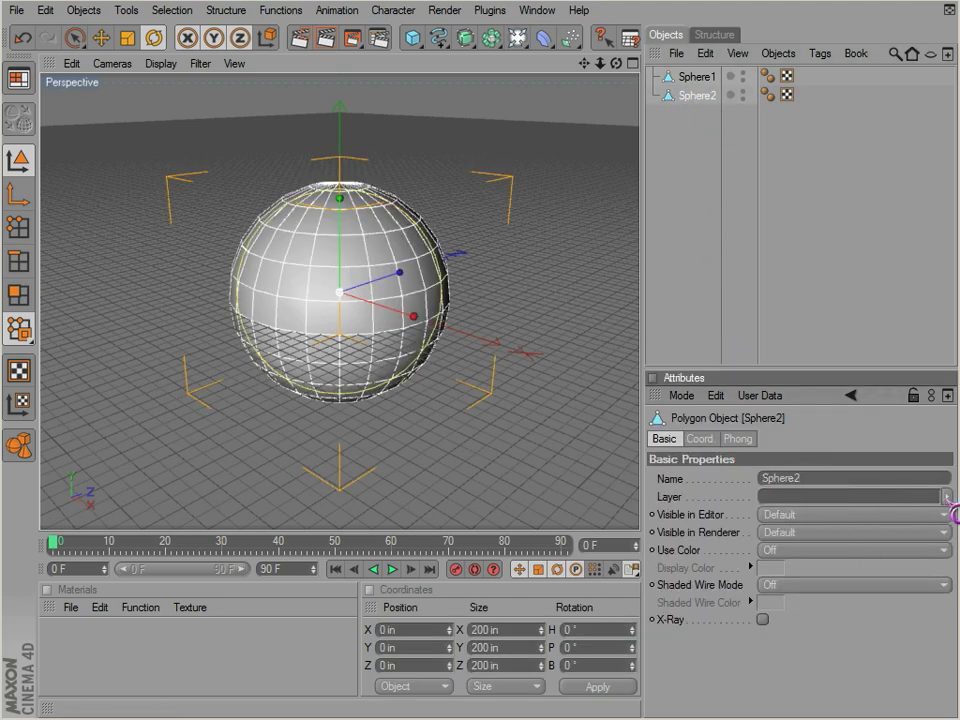
{"action": "left_click", "coordinate": [947, 497]}
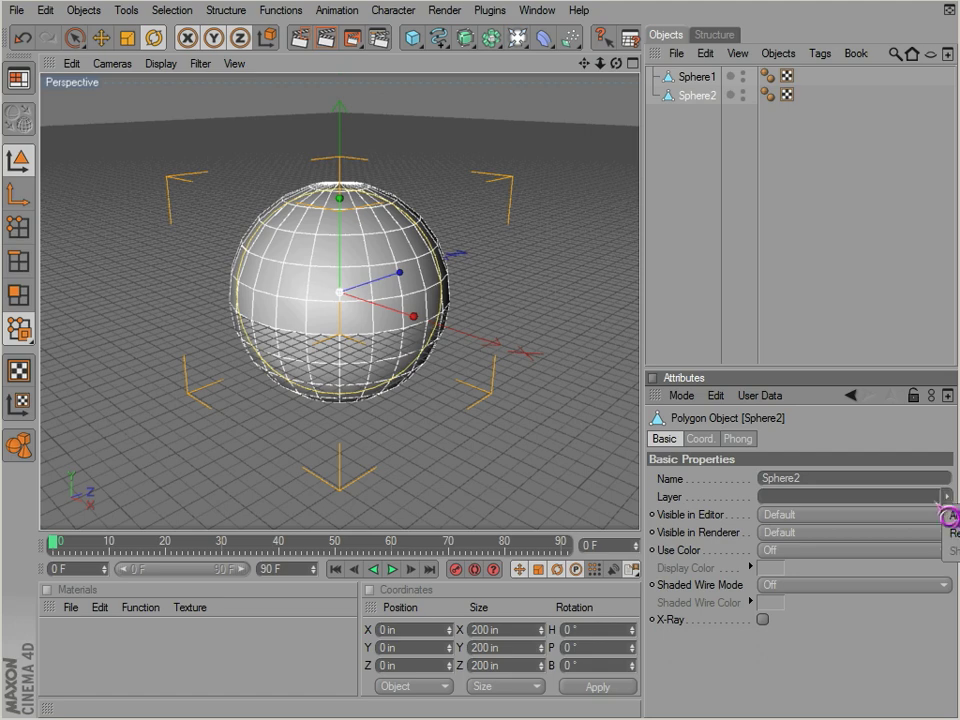
{"action": "left_click", "coordinate": [683, 112]}
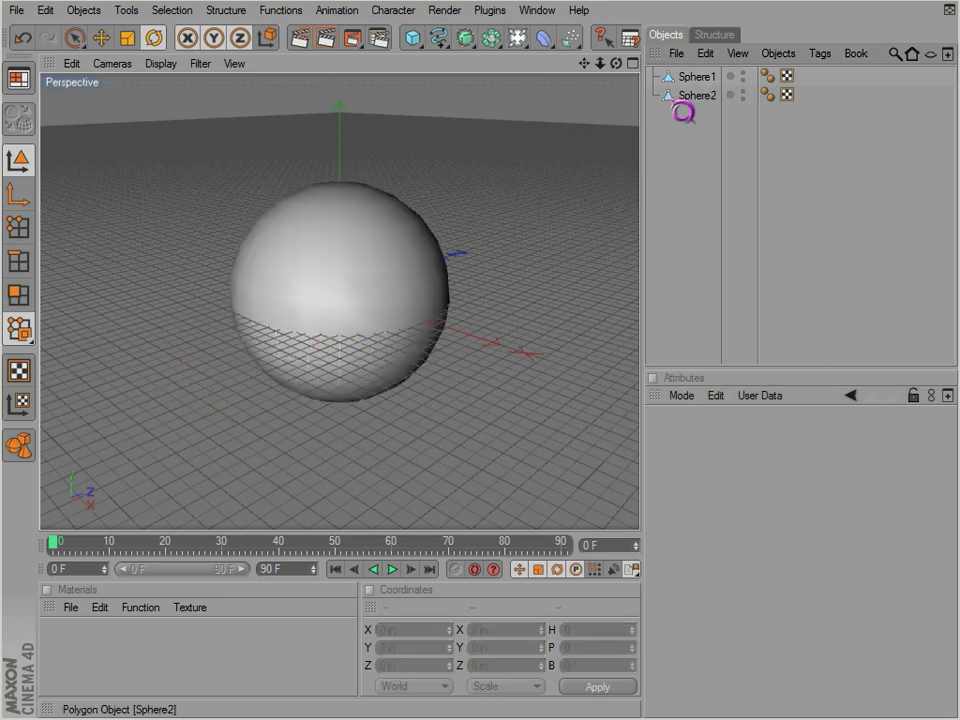
Open the Layer Browser, shrink its window and place it over the Attributes area.
{"action": "left_click", "coordinate": [697, 95]}
{"action": "left_click", "coordinate": [538, 11]}
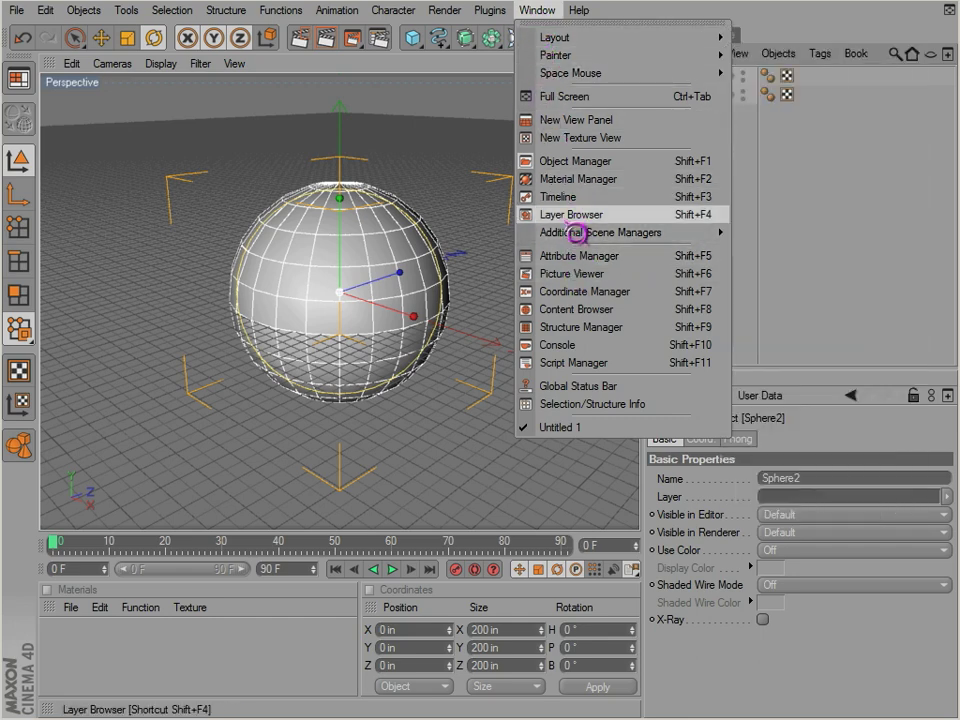
{"action": "left_click", "coordinate": [560, 214]}
{"action": "left_click_drag", "start_coordinate": [414, 30], "coordinate": [504, 147]}
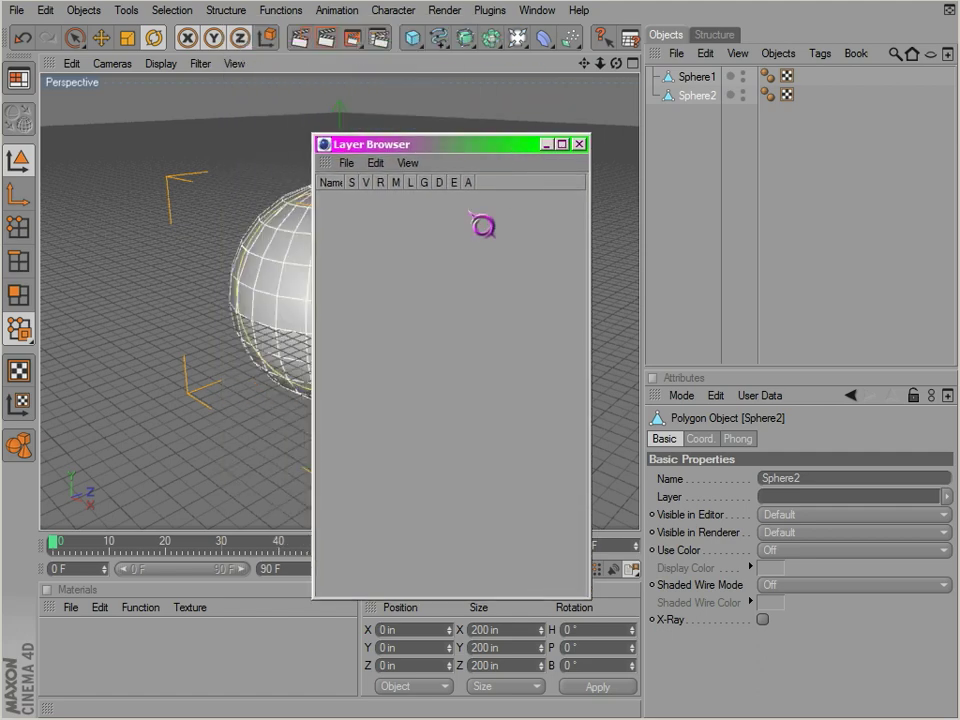
{"action": "left_click_drag", "start_coordinate": [590, 597], "coordinate": [492, 383]}
{"action": "left_click_drag", "start_coordinate": [424, 162], "coordinate": [784, 435]}
Create a new layer and name it Spheres.
{"action": "left_click", "coordinate": [707, 430]}
{"action": "left_click", "coordinate": [736, 458]}
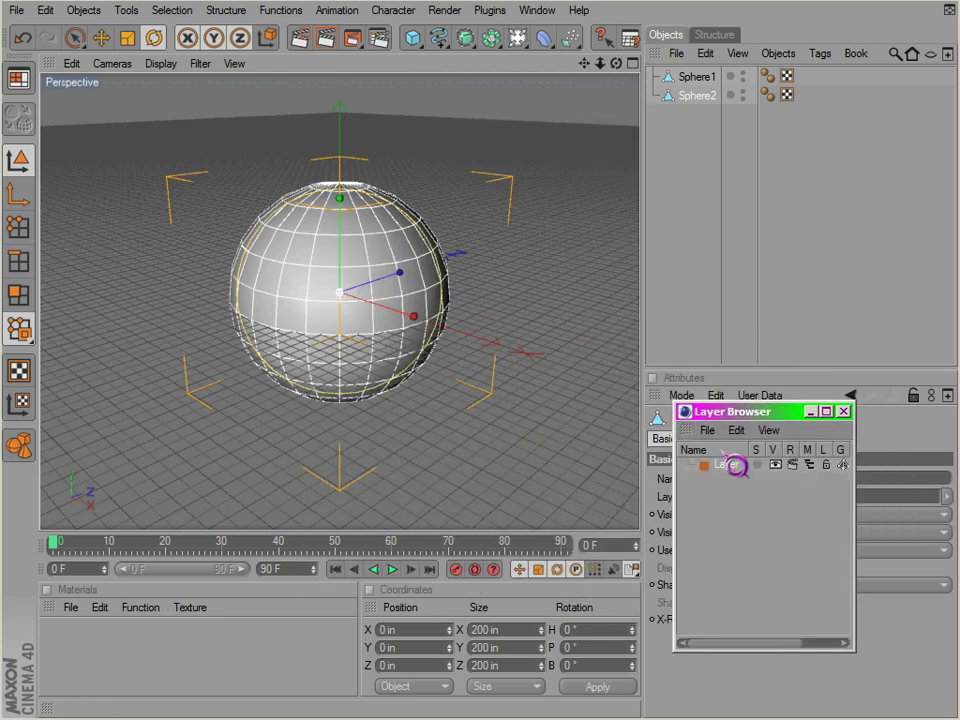
{"action": "double_click", "coordinate": [708, 460]}
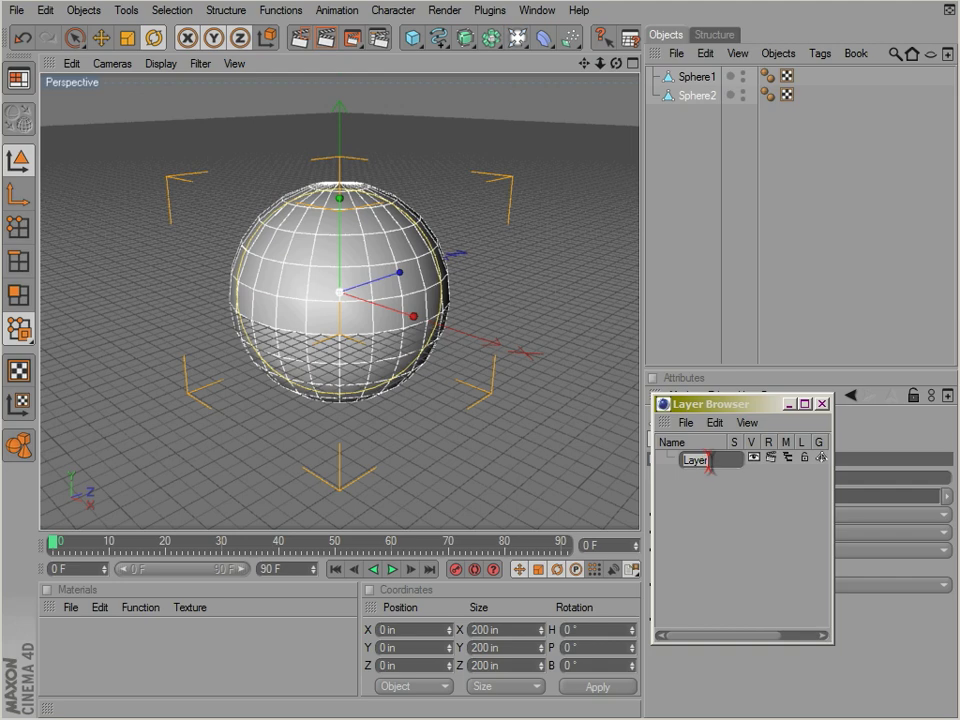
{"action": "type", "text": "Spheres"}
{"action": "key", "text": "Return"}
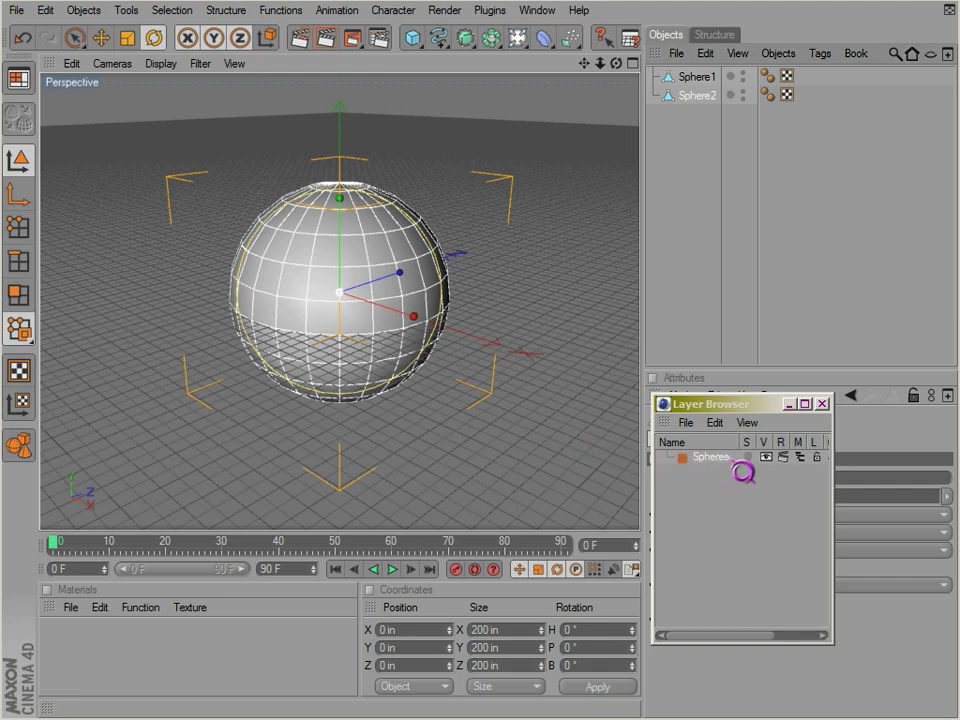
Assign Sphere2 and Sphere1 to the Spheres layer.
{"action": "right_click", "coordinate": [738, 100]}
{"action": "left_click", "coordinate": [691, 132]}
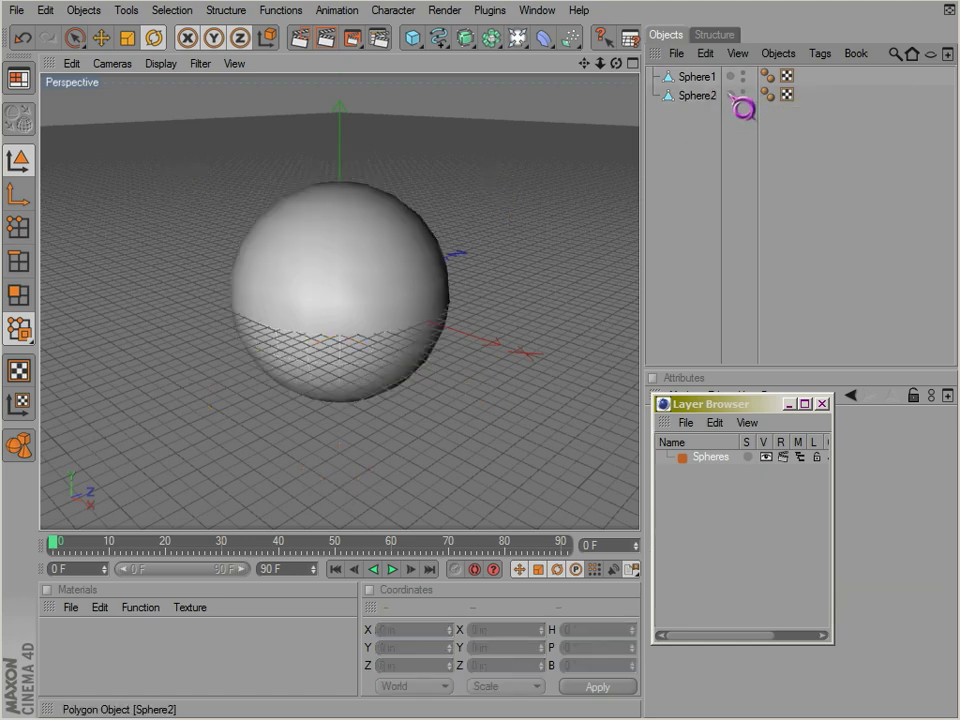
{"action": "right_click", "coordinate": [740, 102]}
{"action": "mouse_move", "coordinate": [765, 106]}
{"action": "left_click", "coordinate": [910, 106]}
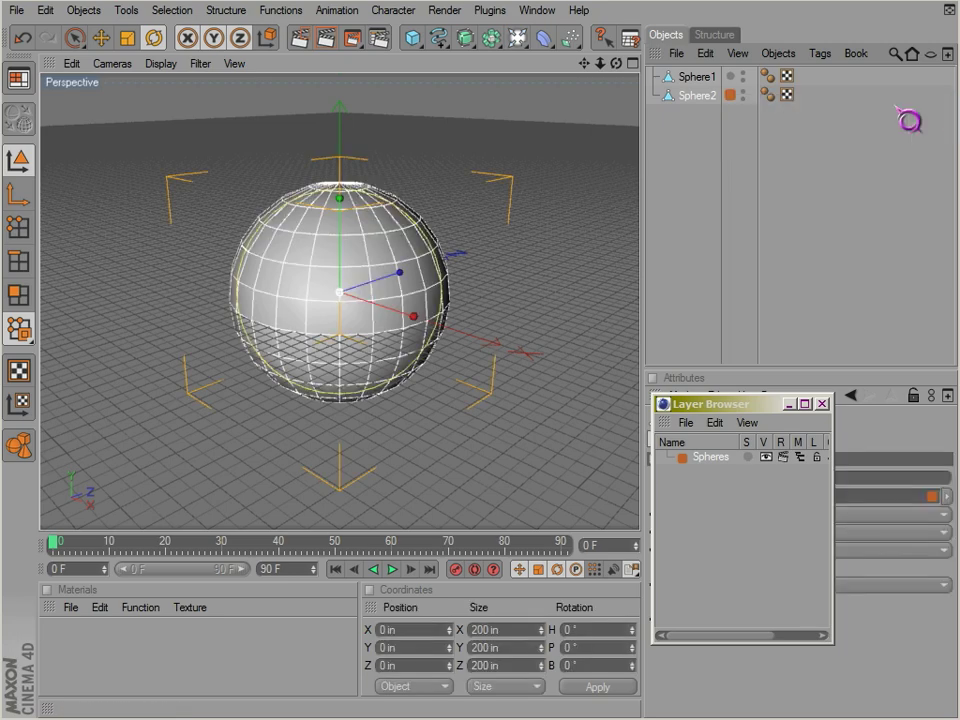
{"action": "right_click", "coordinate": [737, 80]}
{"action": "mouse_move", "coordinate": [820, 86]}
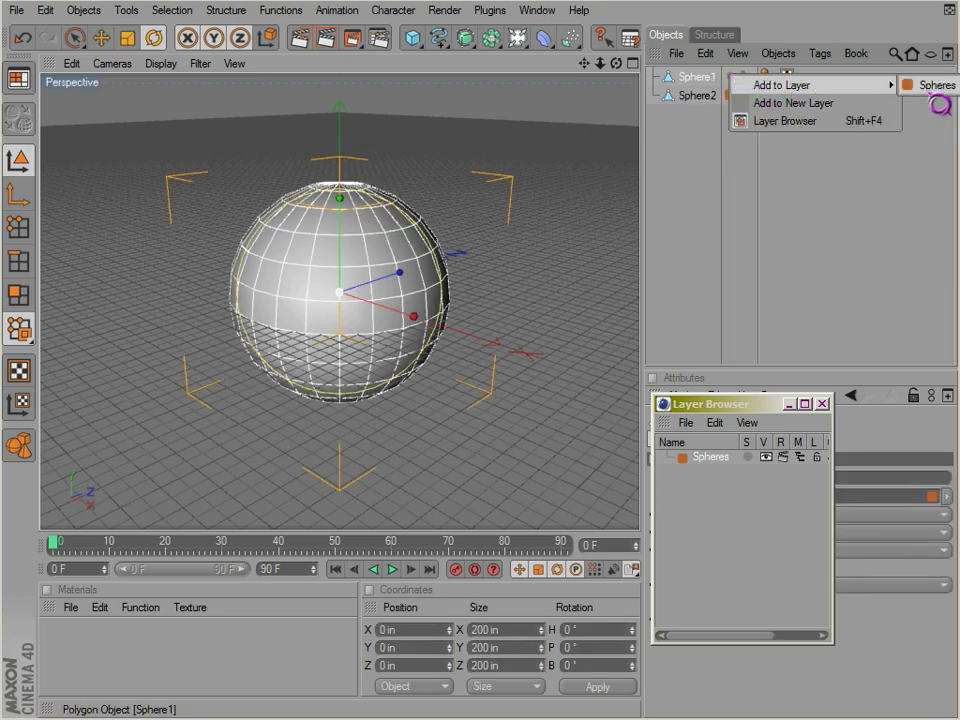
{"action": "left_click", "coordinate": [930, 87]}
Move the selected sphere along the Z axis to about -150 in, away from the other sphere.
{"action": "key", "text": "e"}
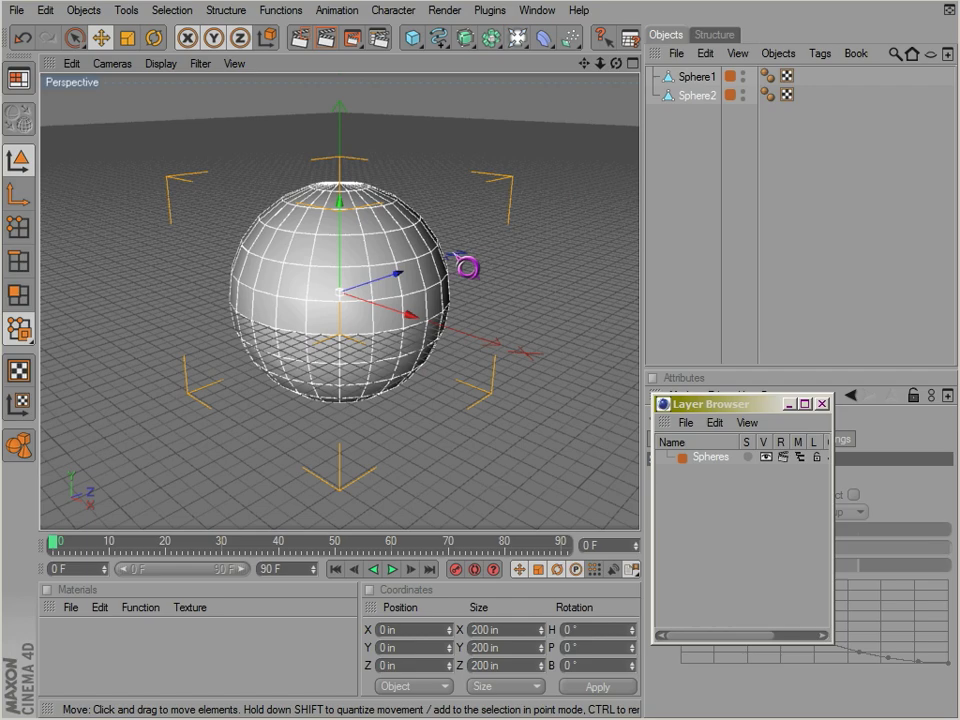
{"action": "left_click_drag", "start_coordinate": [397, 276], "coordinate": [271, 315]}
{"action": "scroll", "coordinate": [407, 258], "scroll_direction": "down", "scroll_amount": 2}
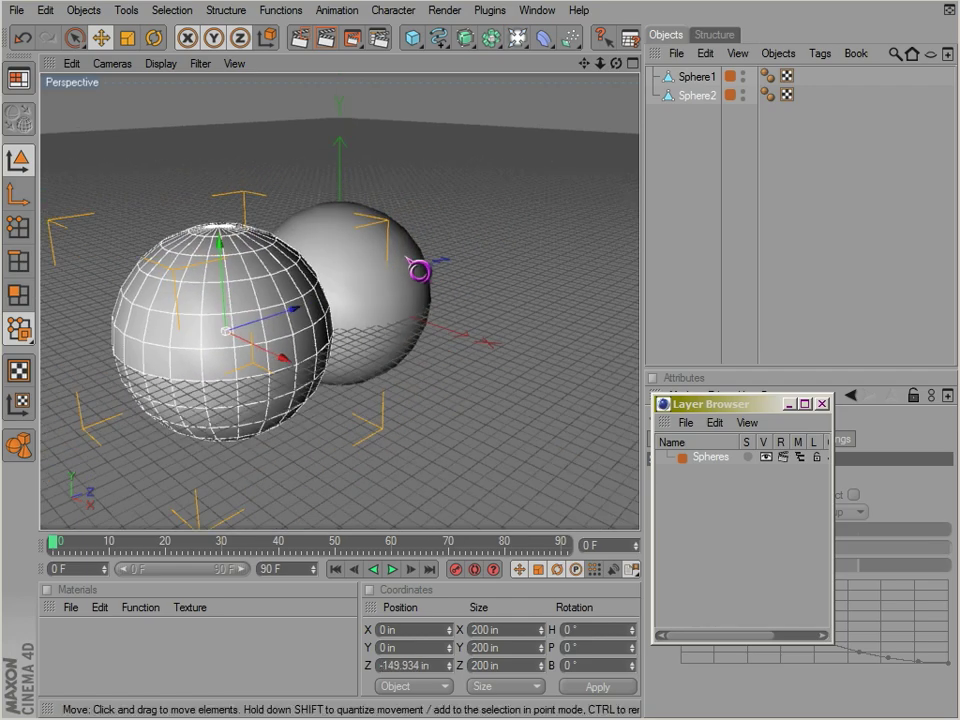
Add a cube resized to about 113 in in X and 111 in in Y, and move it to about 177 in in X.
{"action": "left_click", "coordinate": [414, 38]}
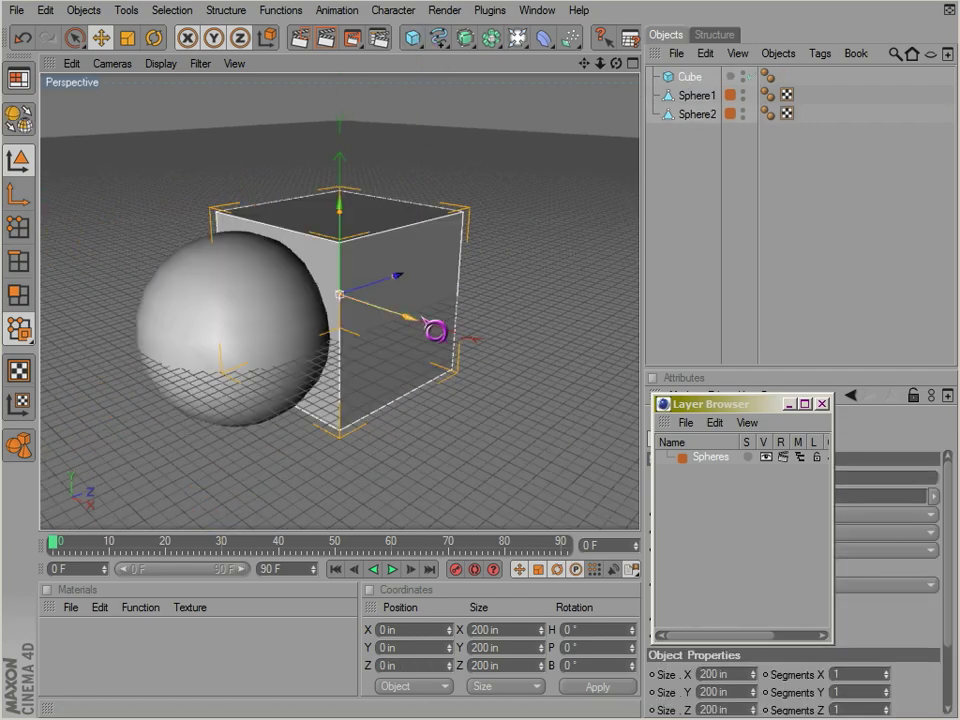
{"action": "left_click_drag", "start_coordinate": [418, 328], "coordinate": [551, 454]}
{"action": "mouse_move", "coordinate": [435, 321]}
{"action": "left_mouse_down"}
{"action": "mouse_move", "coordinate": [551, 454]}
{"action": "mouse_move", "coordinate": [447, 328]}
{"action": "left_mouse_up"}
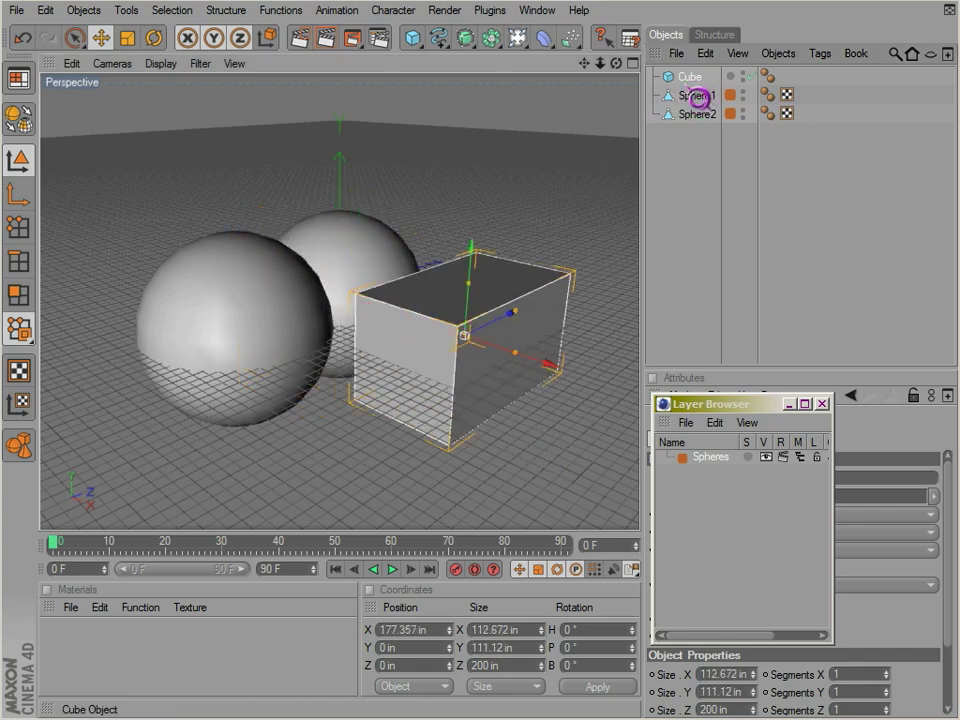
Duplicate the cube as a child of the original and raise the copy to about 168 in in Y.
{"action": "left_click_drag", "start_coordinate": [688, 81], "coordinate": [690, 78], "text": "ctrl"}
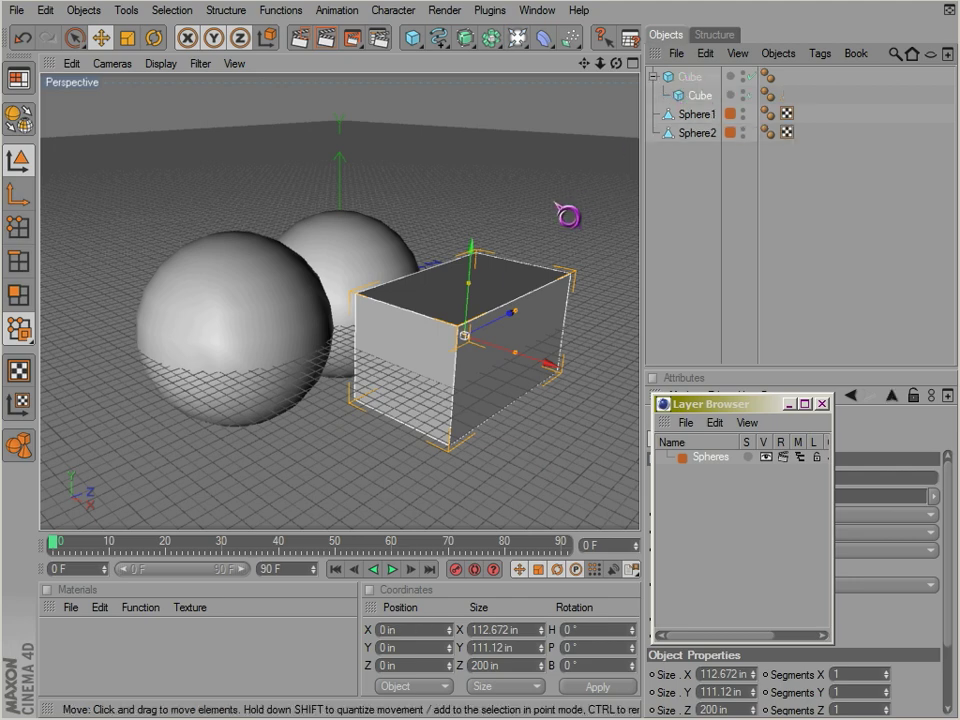
{"action": "left_click_drag", "start_coordinate": [470, 249], "coordinate": [479, 82]}
{"action": "scroll", "coordinate": [478, 270], "scroll_direction": "down", "scroll_amount": 1}
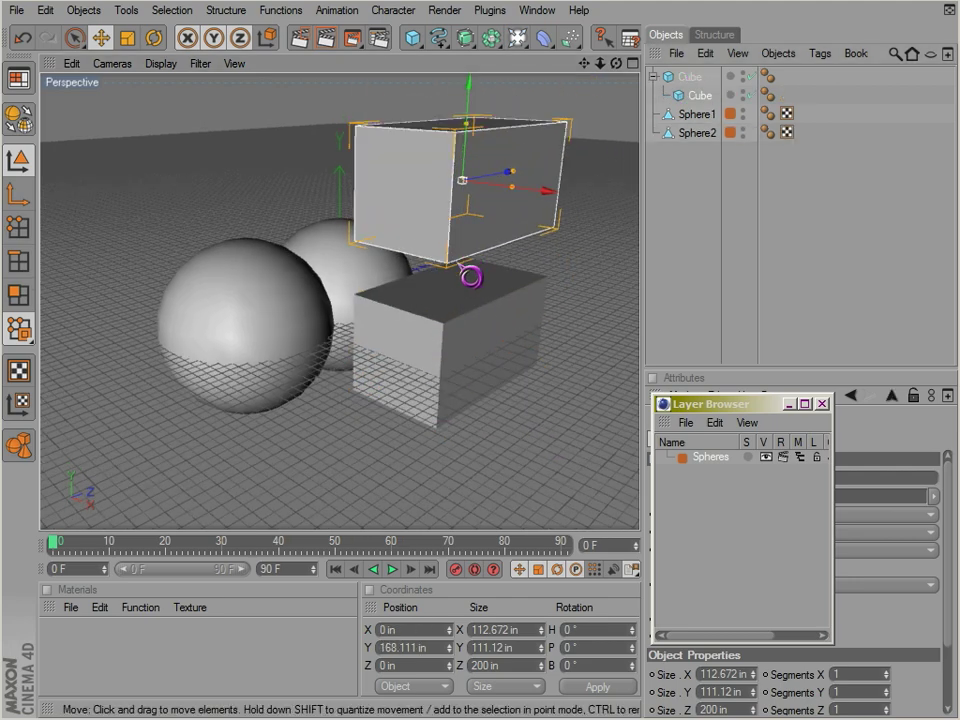
Move the child cube to about -76 in in X and shorten its Z size to about 115 in.
{"action": "scroll", "coordinate": [392, 306], "scroll_direction": "down", "scroll_amount": 1}
{"action": "left_click_drag", "start_coordinate": [496, 209], "coordinate": [476, 214]}
{"action": "left_click_drag", "start_coordinate": [531, 234], "coordinate": [498, 228]}
{"action": "left_click_drag", "start_coordinate": [528, 442], "coordinate": [512, 269]}
{"action": "scroll", "coordinate": [512, 269], "scroll_direction": "up", "scroll_amount": 4}
{"action": "scroll", "coordinate": [511, 270], "scroll_direction": "down", "scroll_amount": 2}
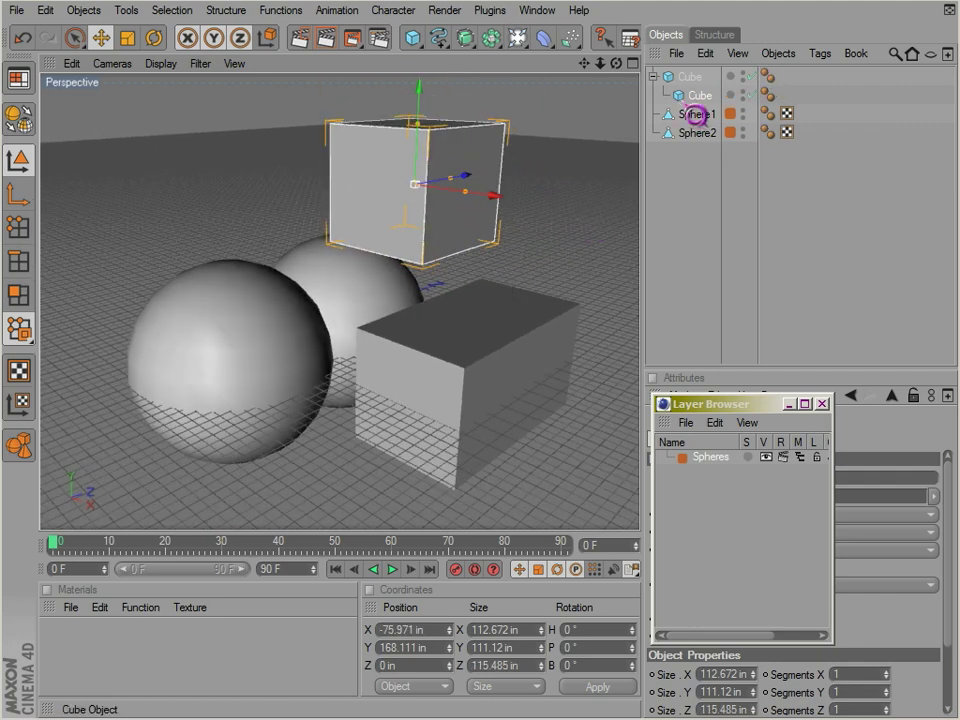
Create a second layer below Spheres and name it Cubes.
{"action": "left_click", "coordinate": [710, 476]}
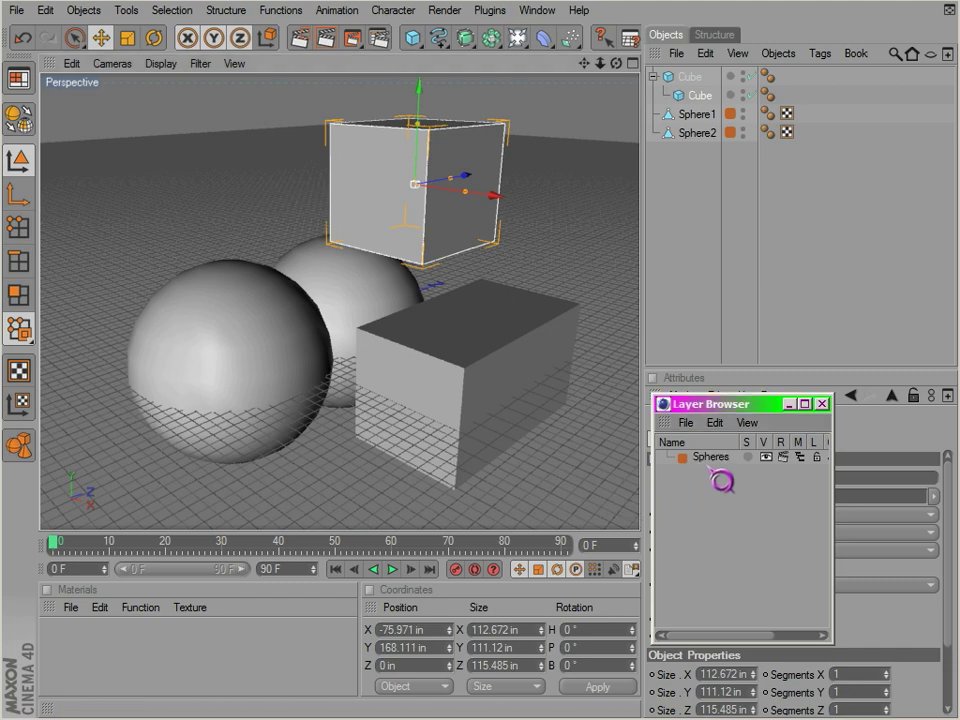
{"action": "right_click", "coordinate": [711, 488]}
{"action": "left_click", "coordinate": [729, 501]}
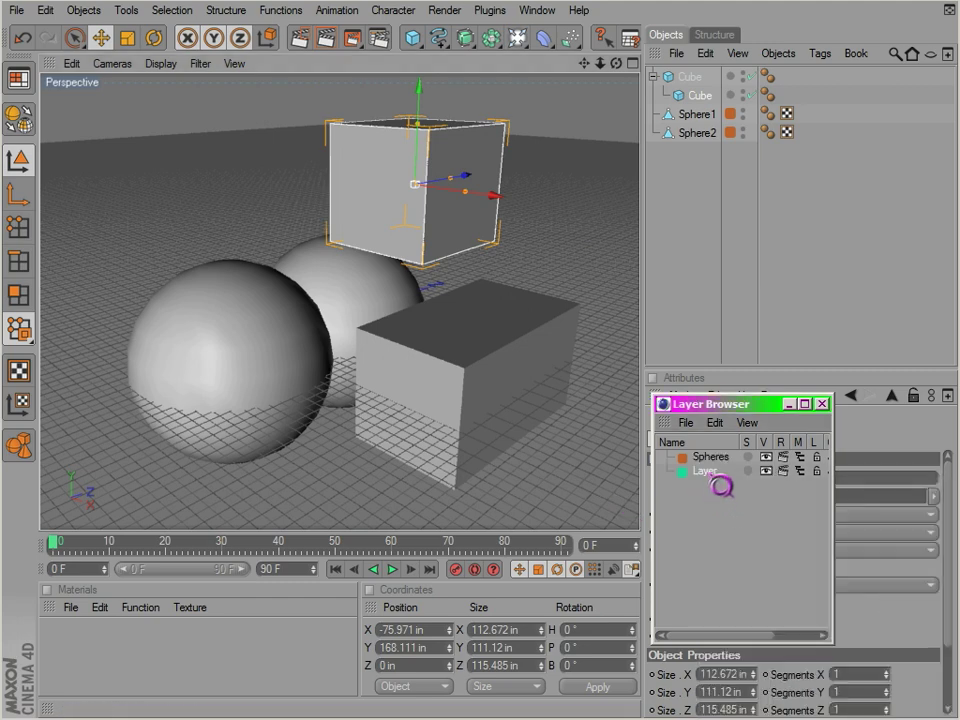
{"action": "right_click", "coordinate": [699, 500]}
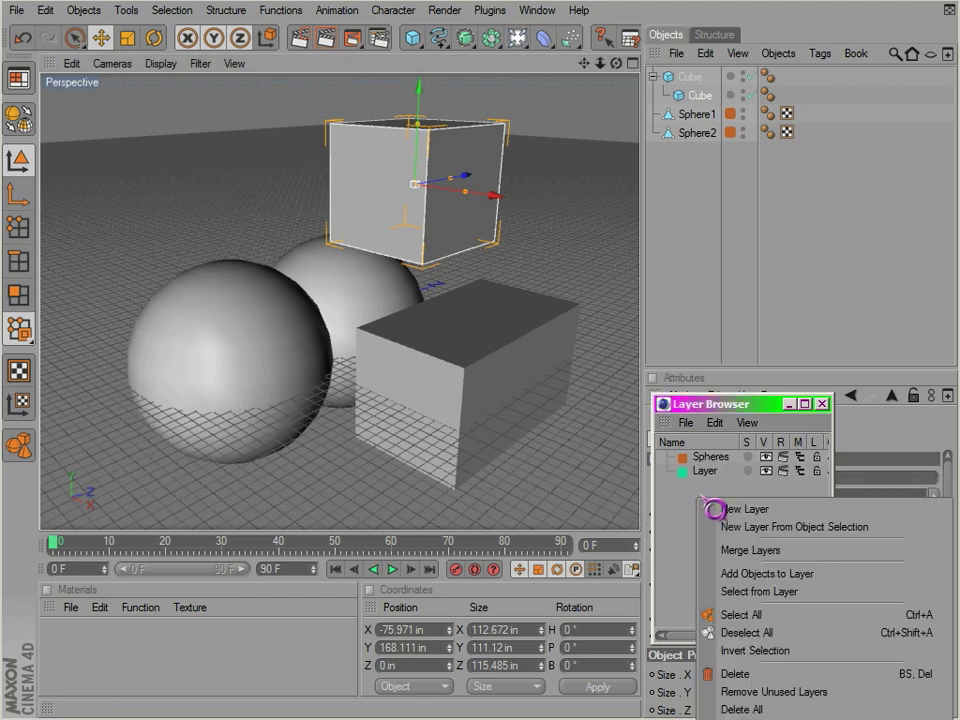
{"action": "left_click", "coordinate": [707, 471]}
{"action": "double_click", "coordinate": [708, 480]}
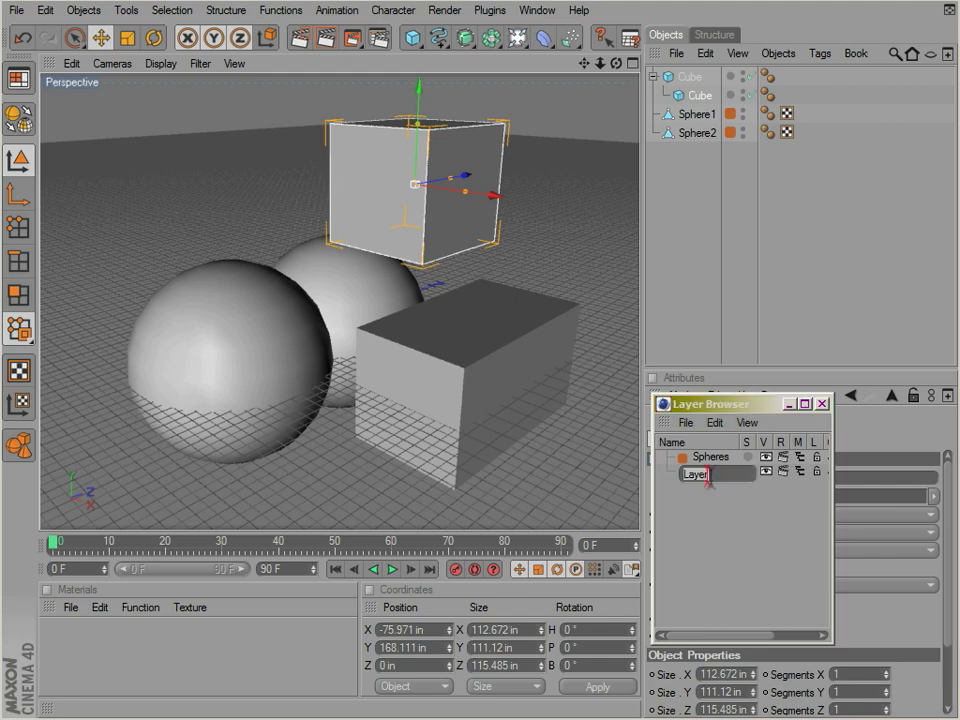
{"action": "type", "text": "Cubes"}
{"action": "key", "text": "Return"}
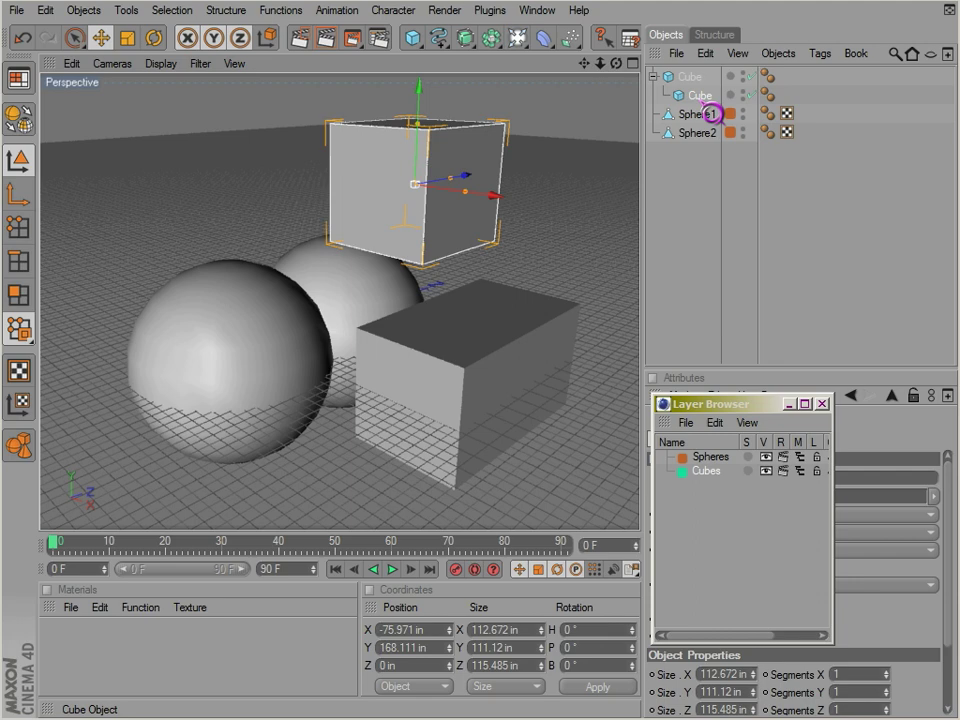
{"action": "right_click", "coordinate": [712, 112]}
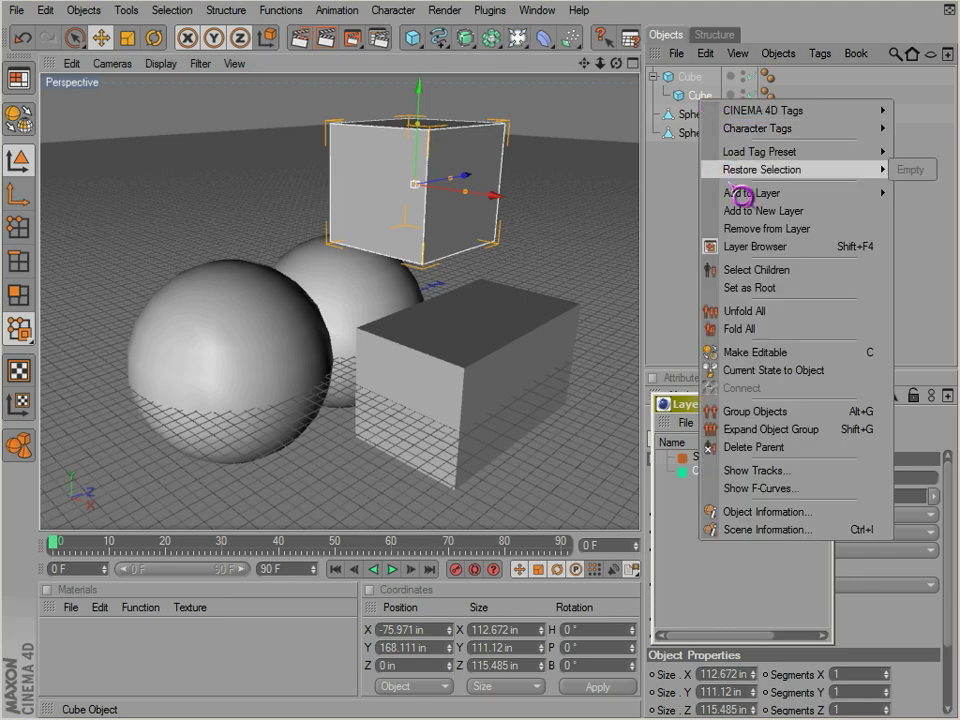
{"action": "mouse_move", "coordinate": [742, 200]}
{"action": "key", "text": "Escape"}
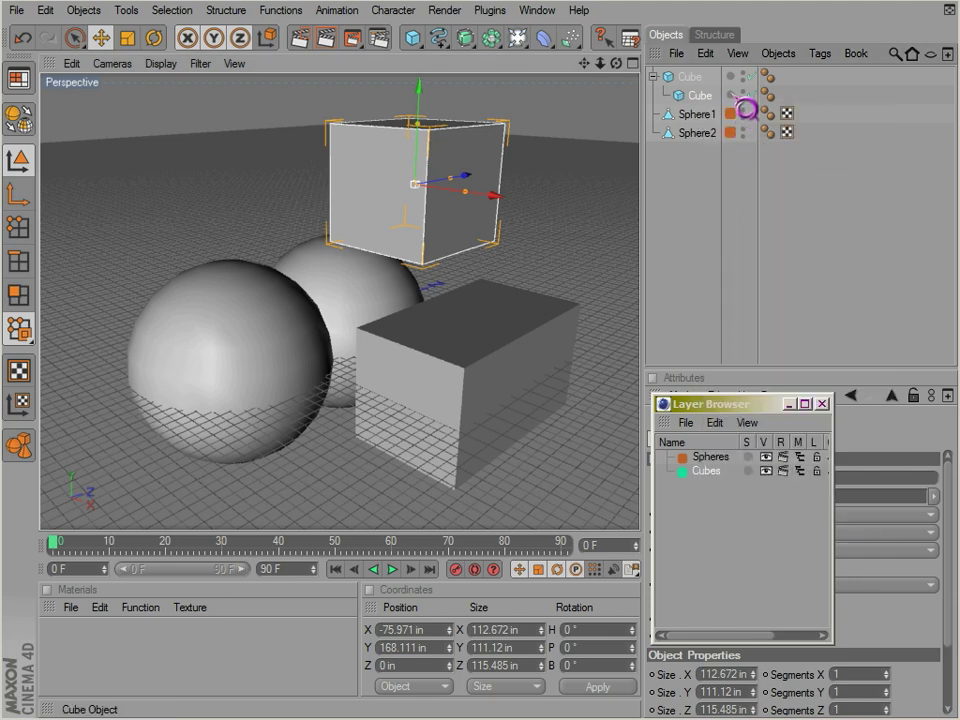
Assign the child cube and its parent cube to the Cubes layer.
{"action": "right_click", "coordinate": [735, 95]}
{"action": "mouse_move", "coordinate": [754, 110]}
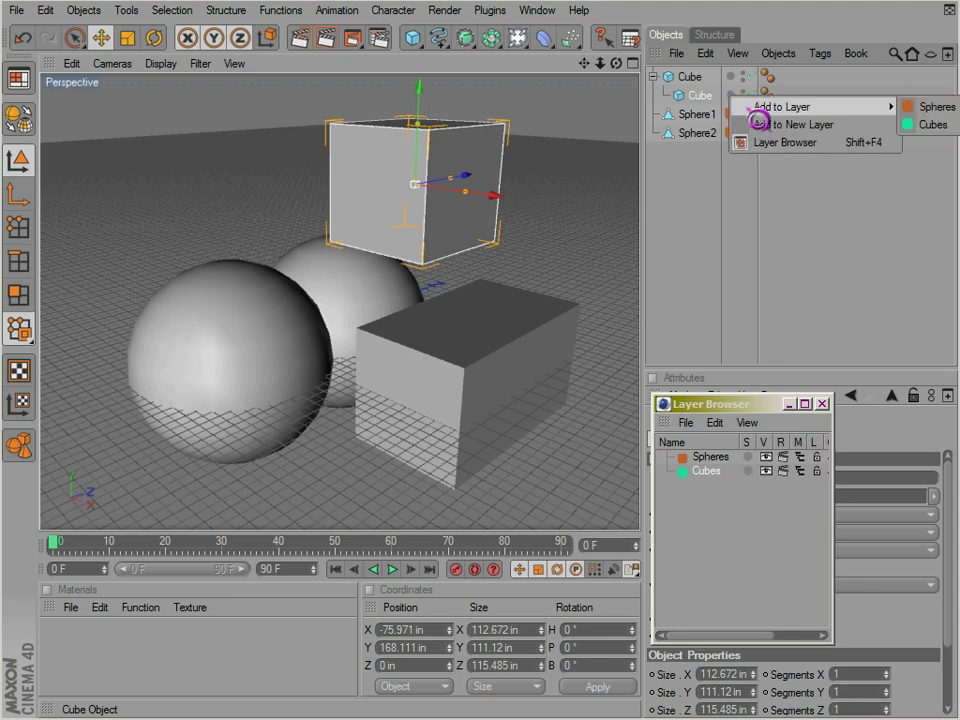
{"action": "left_click", "coordinate": [930, 125]}
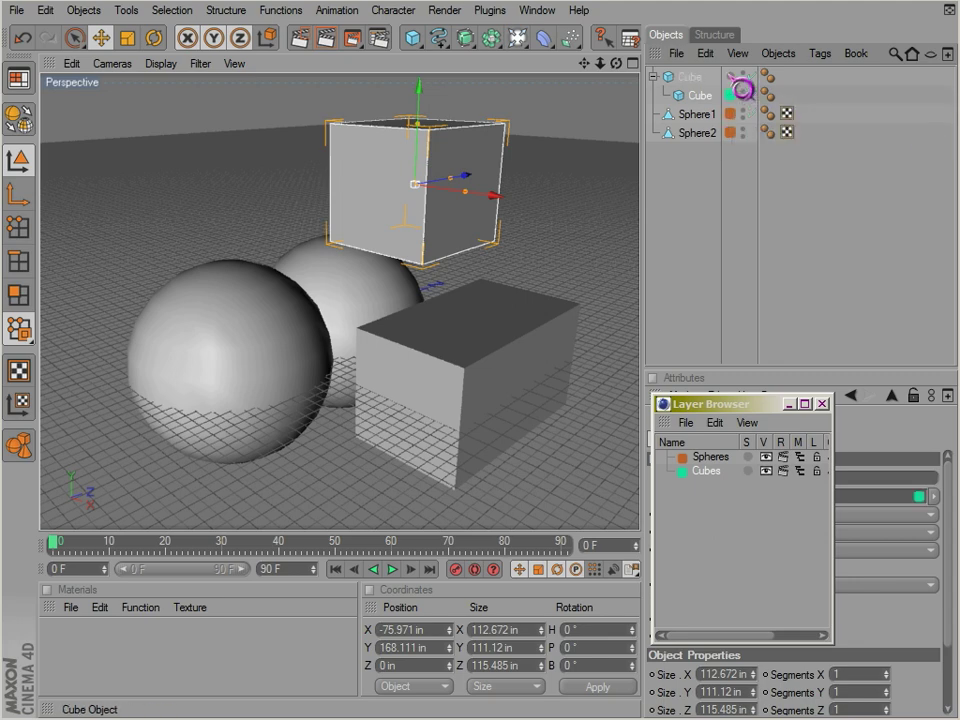
{"action": "right_click", "coordinate": [738, 78]}
{"action": "left_click", "coordinate": [930, 103]}
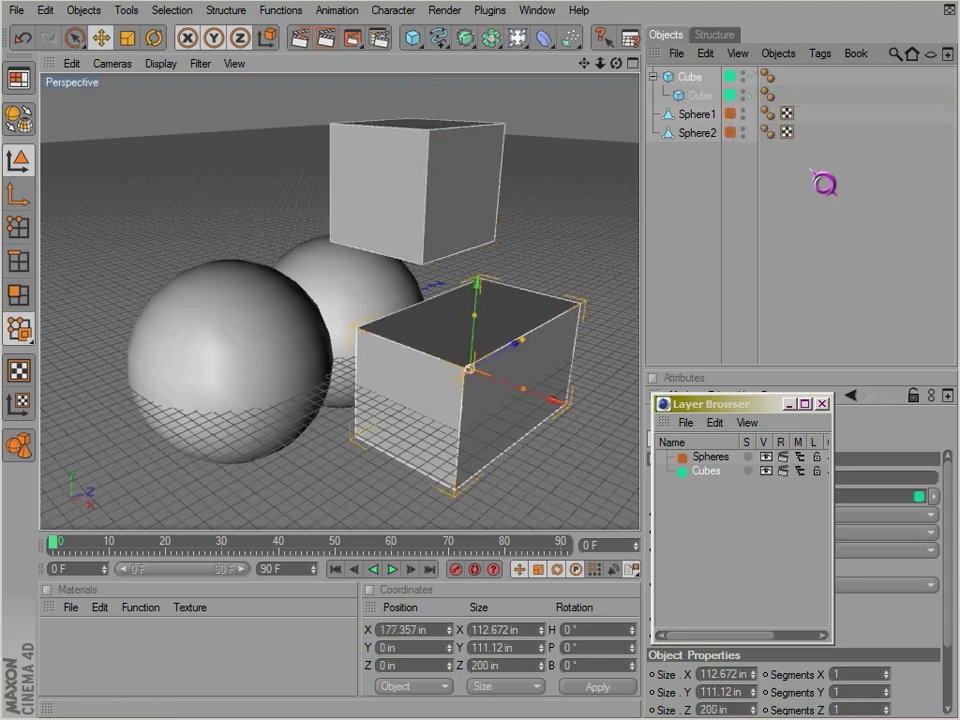
Switch solo mode for the Cubes layer on and back off.
{"action": "left_click", "coordinate": [755, 495]}
{"action": "left_click", "coordinate": [747, 471]}
{"action": "left_click", "coordinate": [747, 471]}
{"action": "left_click", "coordinate": [747, 471]}
{"action": "left_click", "coordinate": [747, 471]}
Toggle the viewport visibility of the Cubes and Spheres layers off and back on.
{"action": "left_click", "coordinate": [763, 470]}
{"action": "left_click", "coordinate": [764, 470]}
{"action": "left_click", "coordinate": [765, 470]}
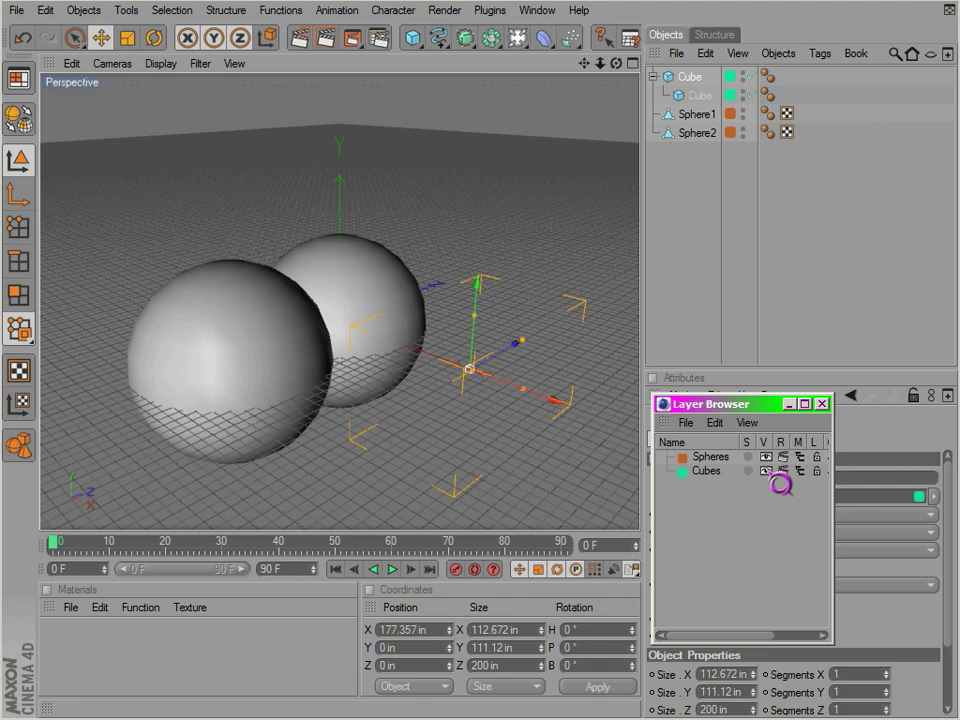
{"action": "left_click", "coordinate": [766, 471]}
{"action": "left_click", "coordinate": [765, 471]}
{"action": "left_click", "coordinate": [765, 471]}
{"action": "left_click", "coordinate": [765, 471]}
{"action": "left_click", "coordinate": [765, 471]}
{"action": "left_click", "coordinate": [766, 457]}
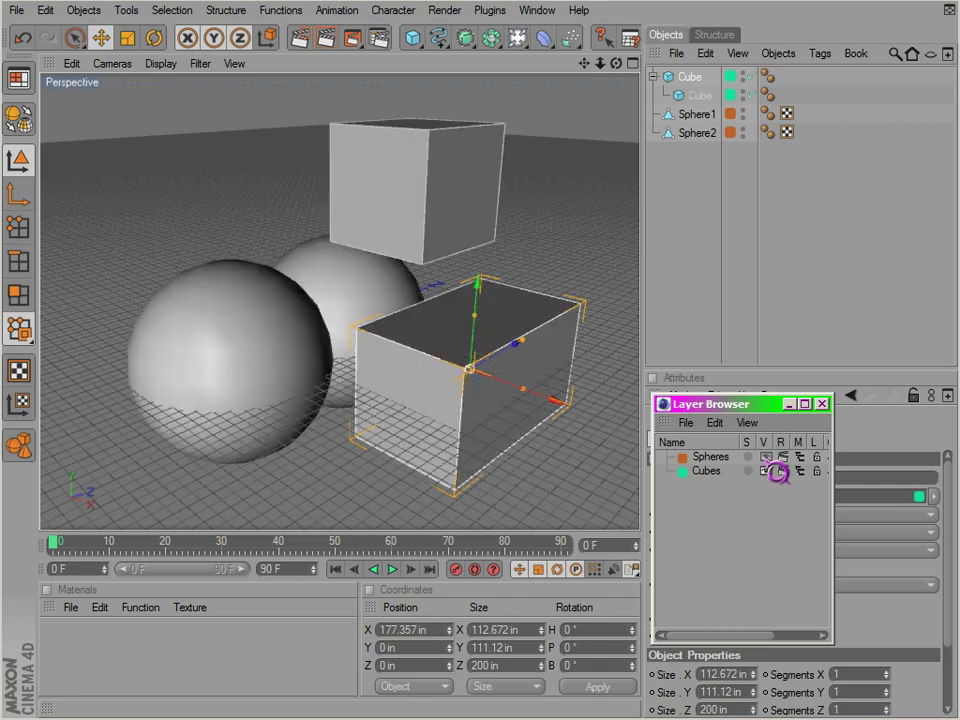
Solo the Spheres layer to isolate the spheres, and switch solo mode off again.
{"action": "left_click", "coordinate": [748, 471]}
{"action": "left_click", "coordinate": [748, 471]}
{"action": "left_click", "coordinate": [763, 470]}
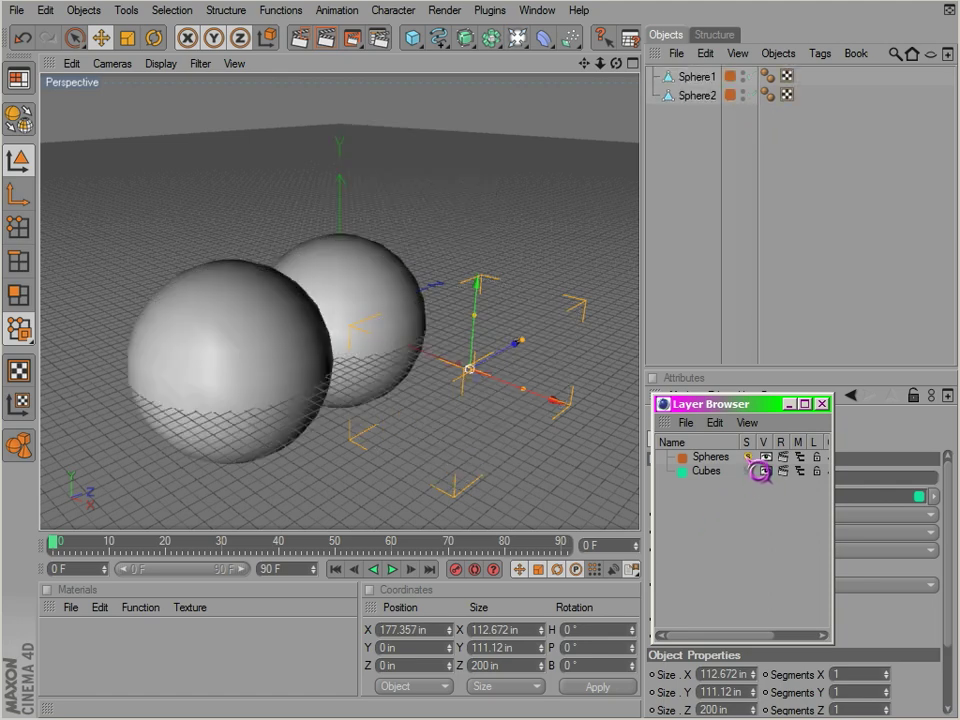
{"action": "left_click", "coordinate": [763, 470]}
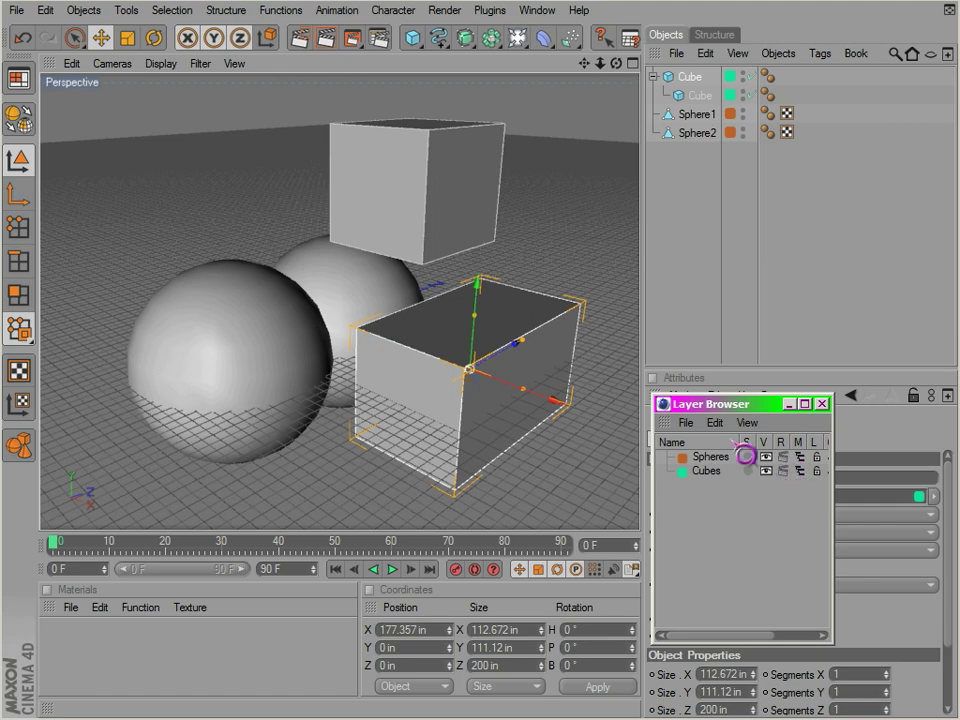
Test-render the view with rendering disabled for both layers and with only Cubes enabled, and re-enable rendering for Spheres.
{"action": "left_click", "coordinate": [327, 42]}
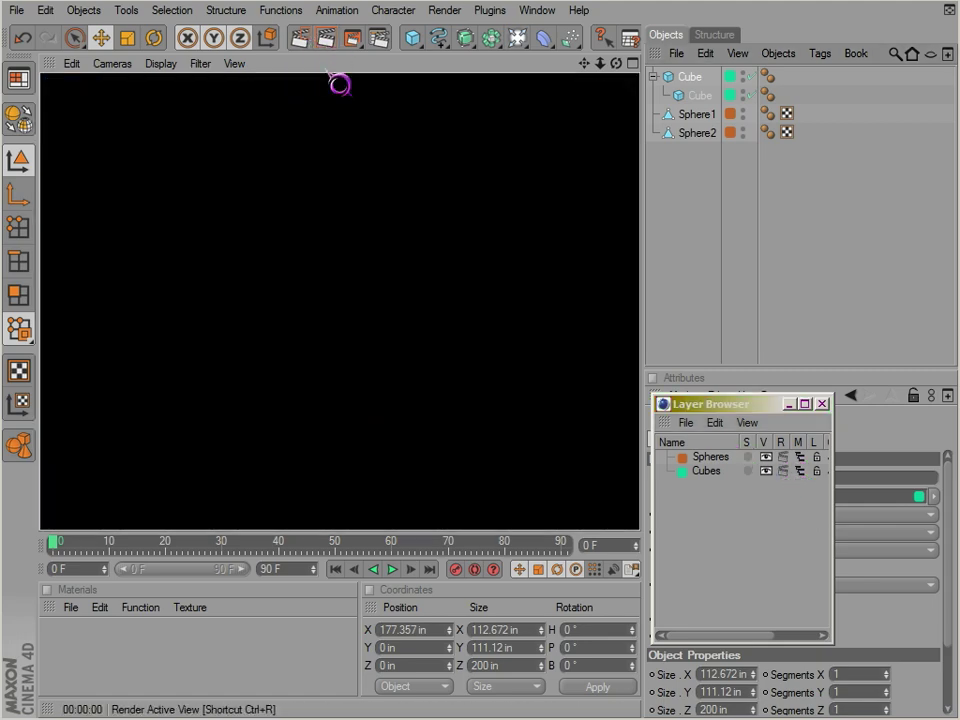
{"action": "left_click", "coordinate": [792, 480]}
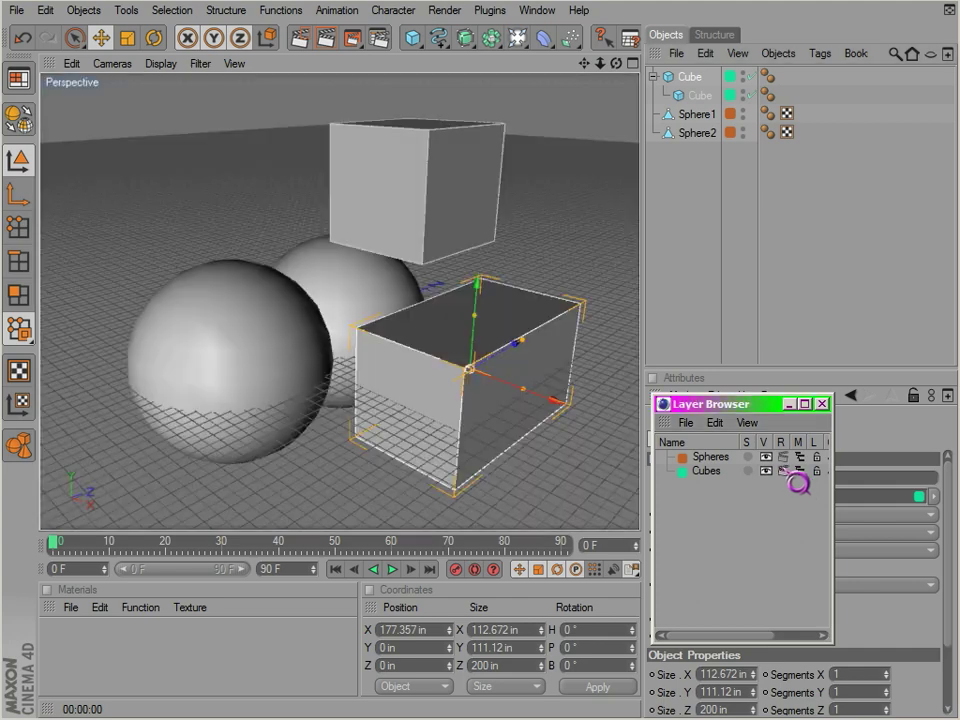
{"action": "left_click", "coordinate": [348, 45]}
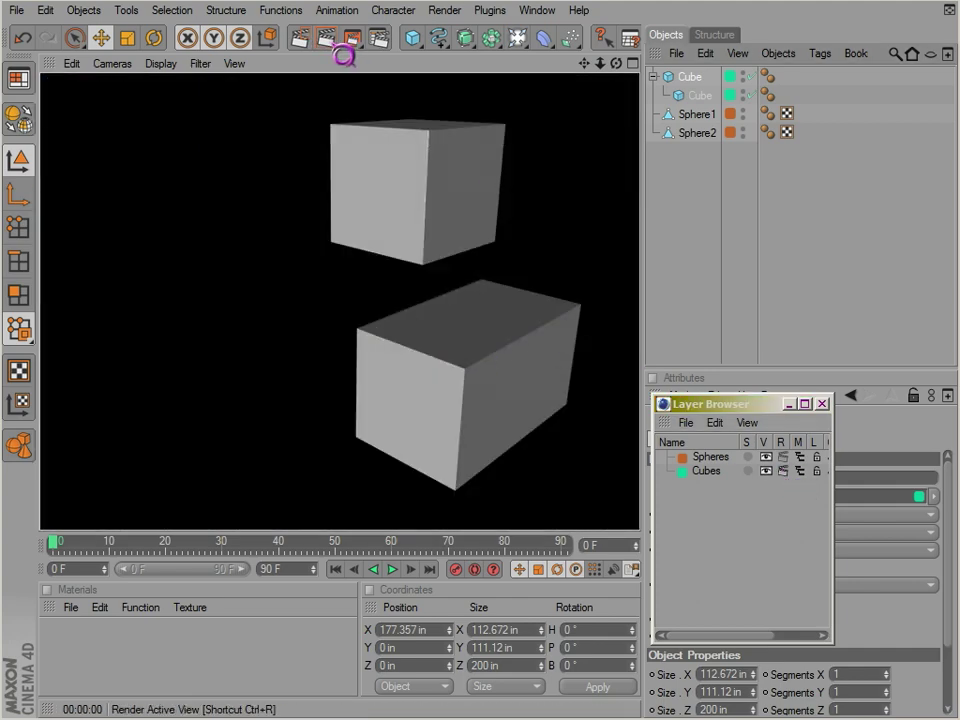
{"action": "left_click", "coordinate": [795, 470]}
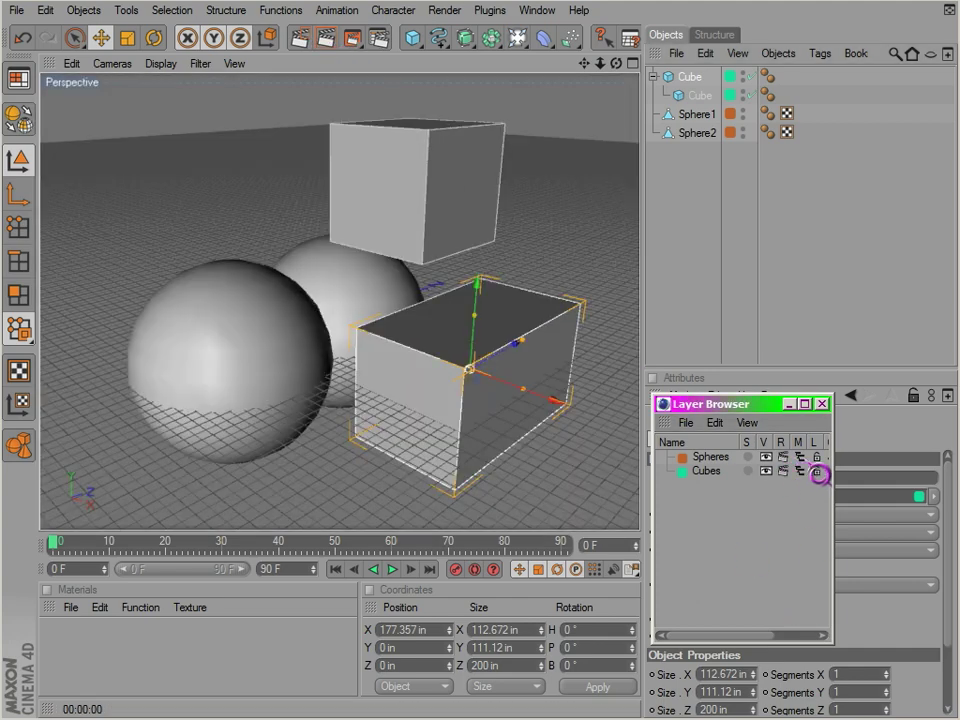
Toggle the Object Manager display of the Spheres and Cubes layers off and back on.
{"action": "left_click", "coordinate": [801, 457]}
{"action": "left_click", "coordinate": [801, 457]}
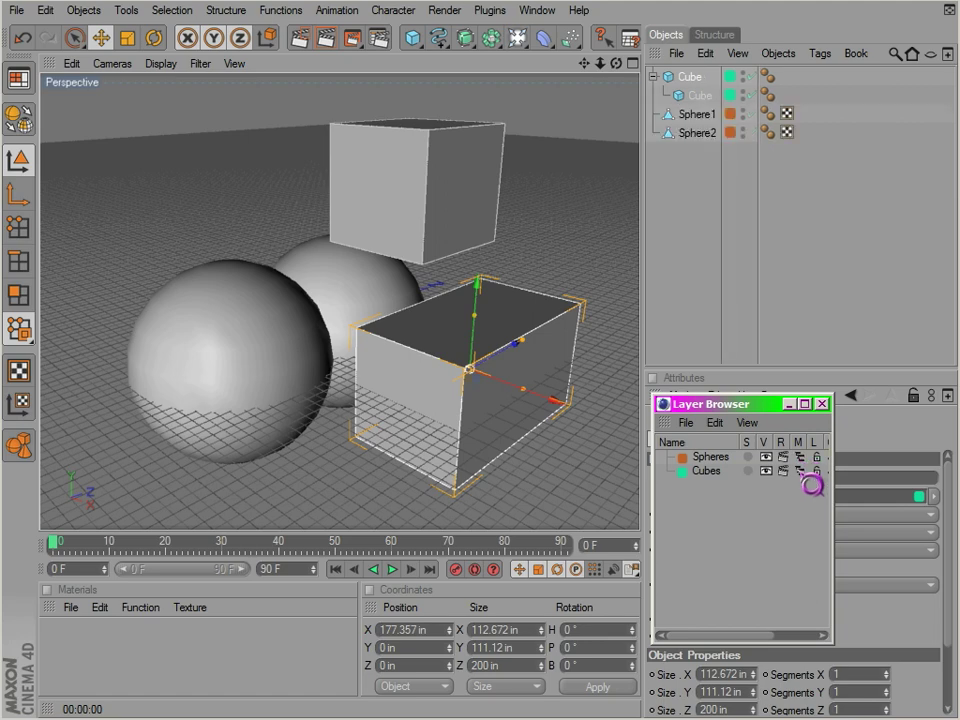
{"action": "left_click", "coordinate": [812, 480]}
{"action": "left_click", "coordinate": [812, 480]}
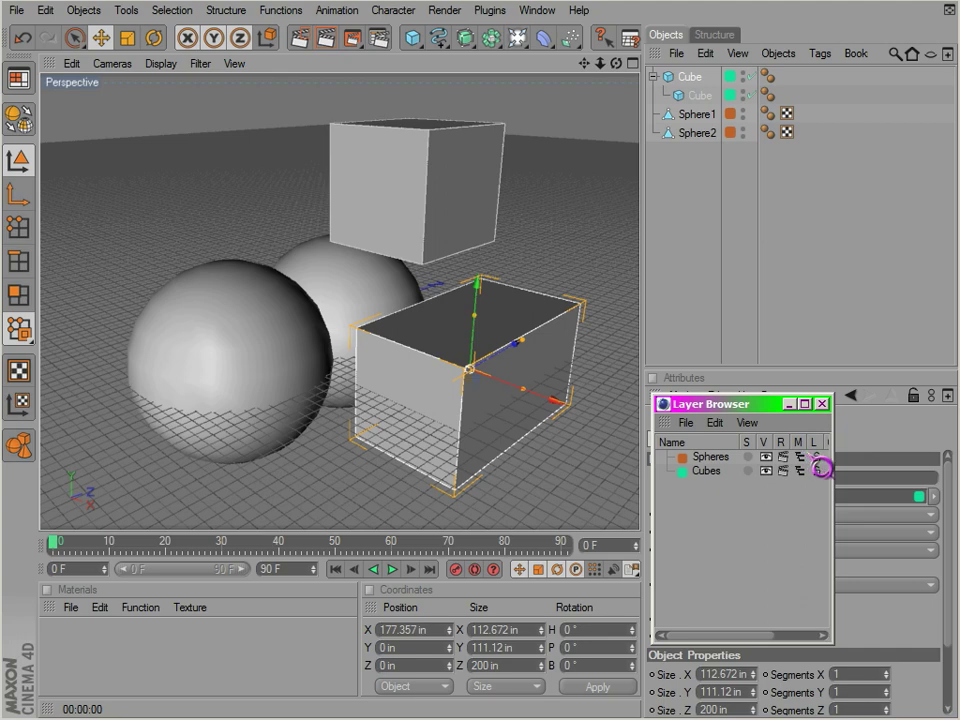
Widen the Layer Browser to show all its columns, and lock the Spheres layer.
{"action": "left_click_drag", "start_coordinate": [774, 634], "coordinate": [753, 644]}
{"action": "left_click_drag", "start_coordinate": [833, 563], "coordinate": [905, 565]}
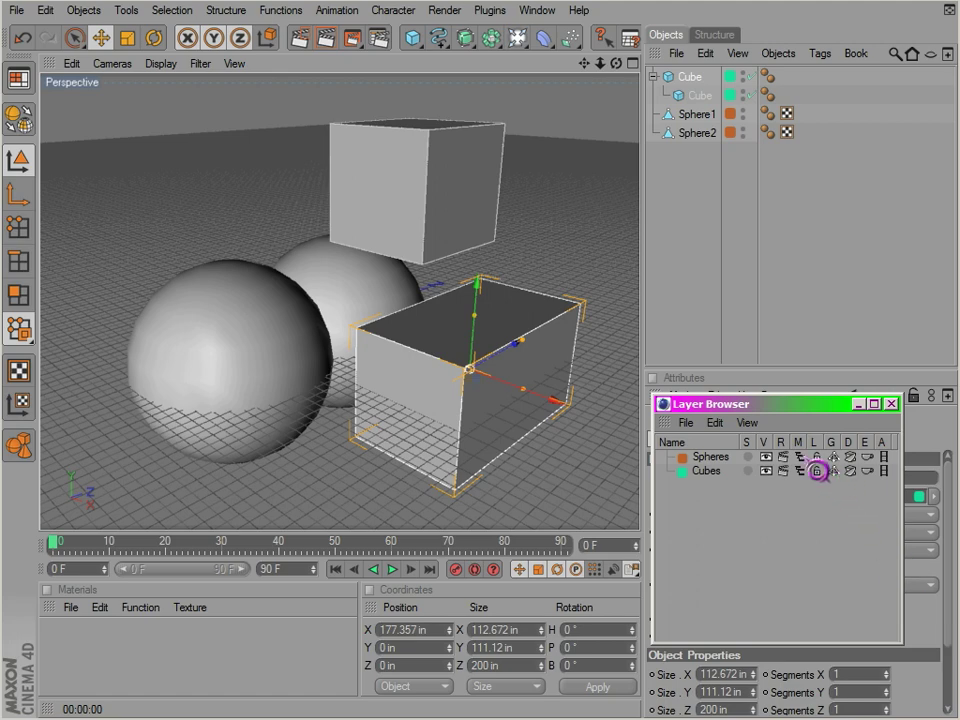
{"action": "left_click", "coordinate": [817, 457]}
Try to select the locked Sphere2 in the object hierarchy.
{"action": "left_click", "coordinate": [763, 470]}
{"action": "left_click", "coordinate": [763, 471]}
{"action": "left_click", "coordinate": [706, 134]}
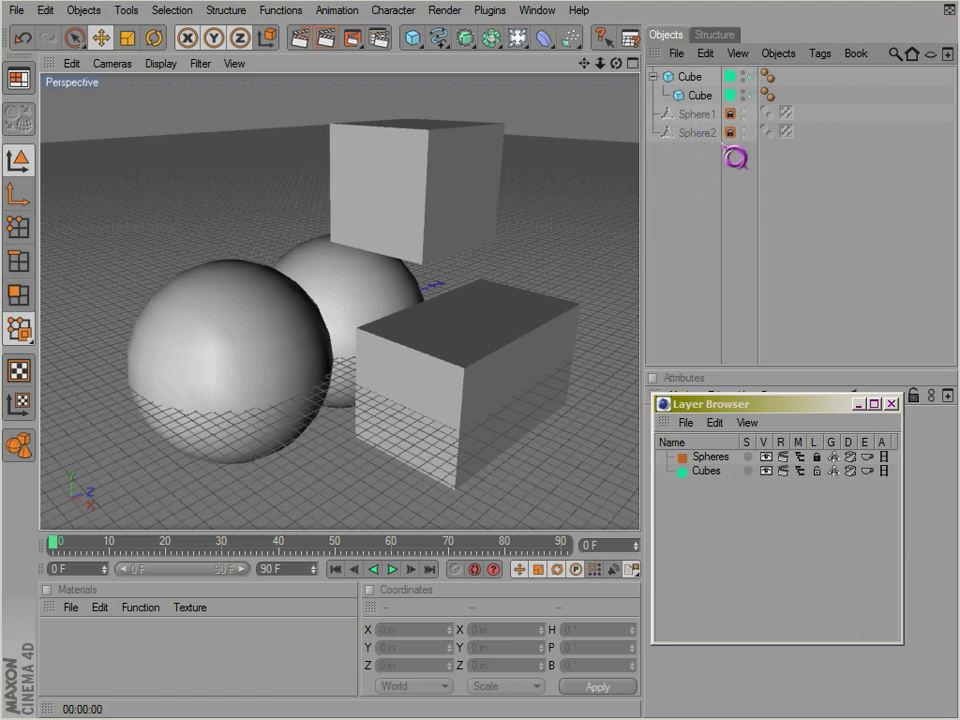
{"action": "mouse_move", "coordinate": [697, 136]}
{"action": "left_mouse_down"}
{"action": "mouse_move", "coordinate": [682, 166]}
{"action": "mouse_move", "coordinate": [716, 153]}
{"action": "left_mouse_up"}
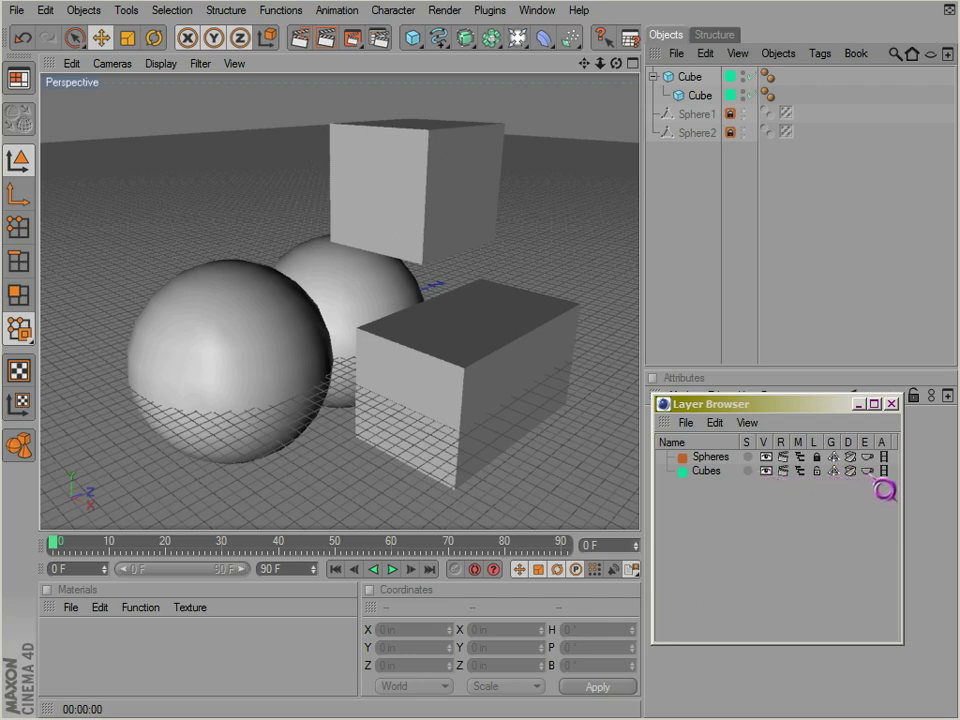
Lock the Cubes layer, and switch its generators off and back on.
{"action": "left_click", "coordinate": [816, 470]}
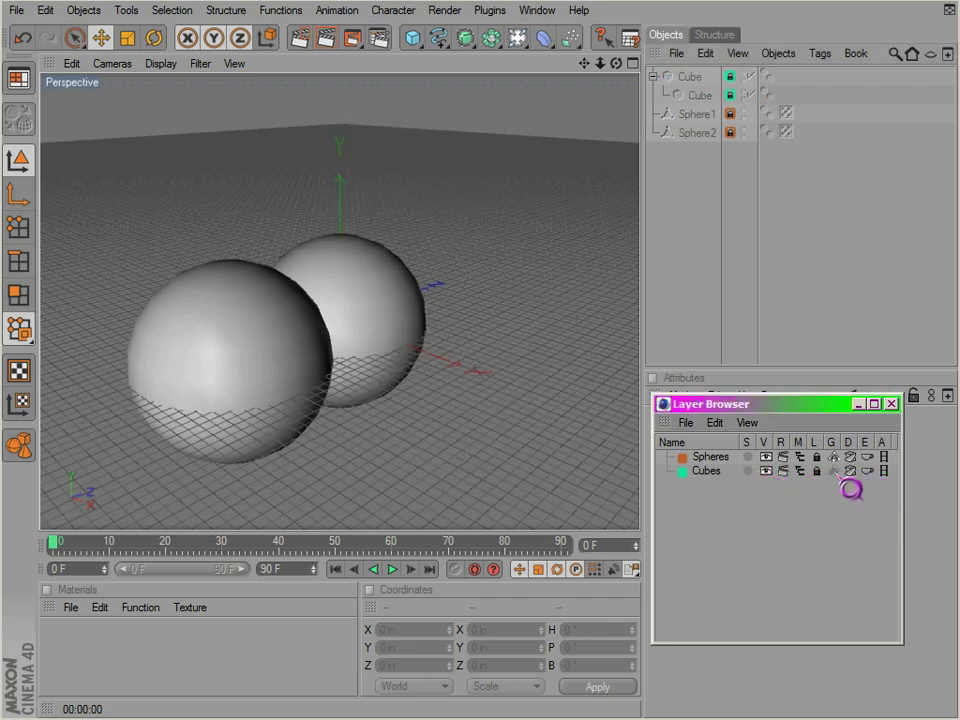
{"action": "left_click", "coordinate": [835, 471]}
{"action": "left_click", "coordinate": [835, 471]}
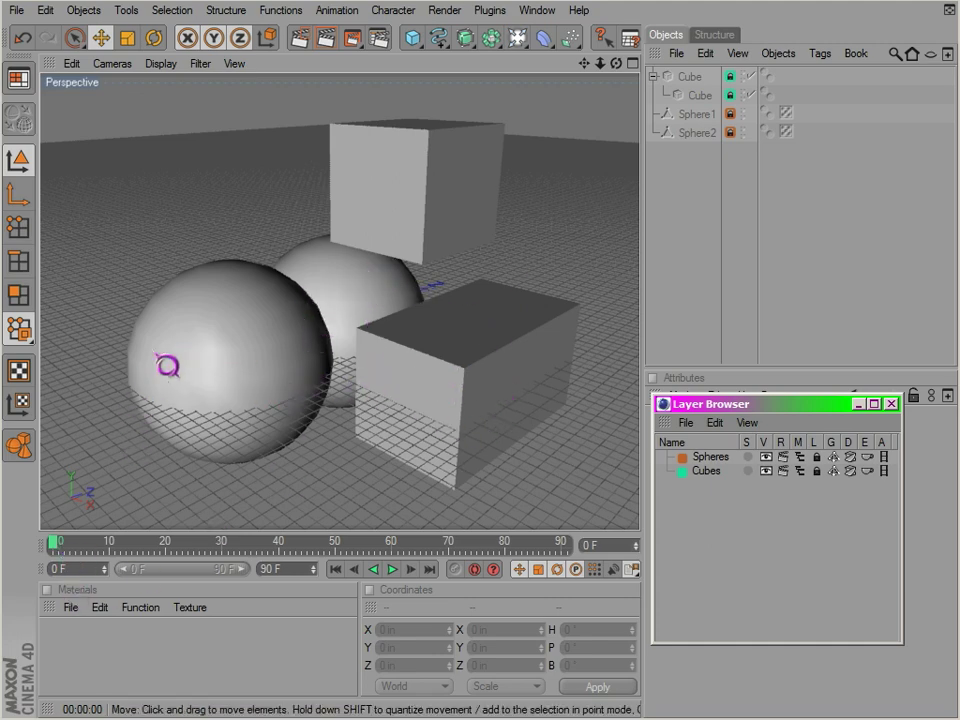
Unlock the Spheres and Cubes layers, delete both, and close the Layer Browser.
{"action": "left_click", "coordinate": [816, 471]}
{"action": "left_click", "coordinate": [817, 457]}
{"action": "left_click_drag", "start_coordinate": [784, 509], "coordinate": [678, 445]}
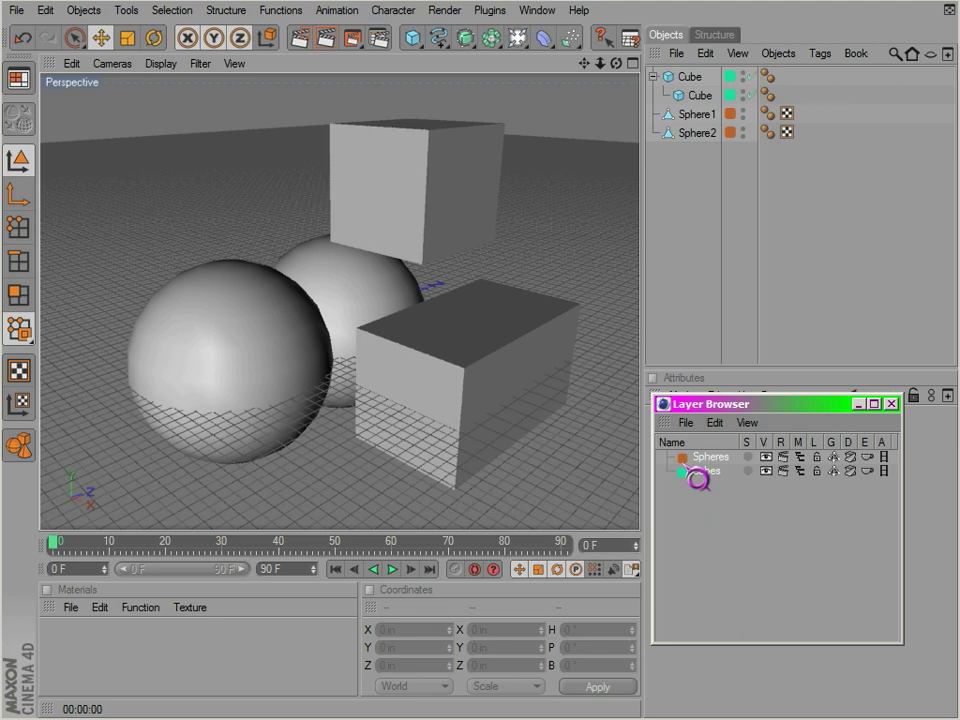
{"action": "key", "text": "Delete"}
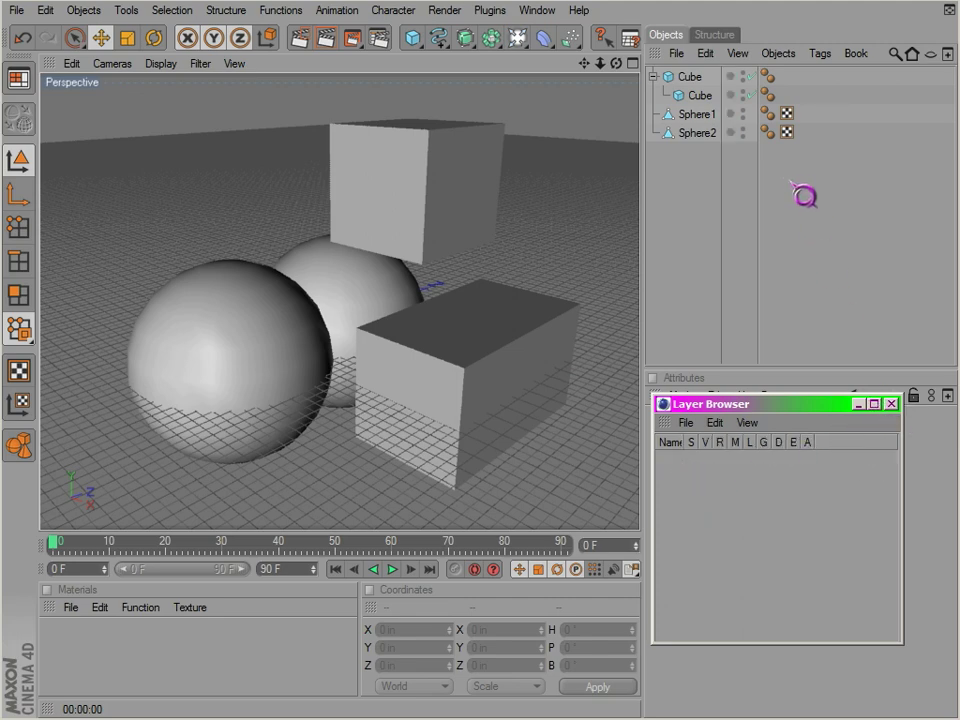
{"action": "left_click", "coordinate": [891, 404]}
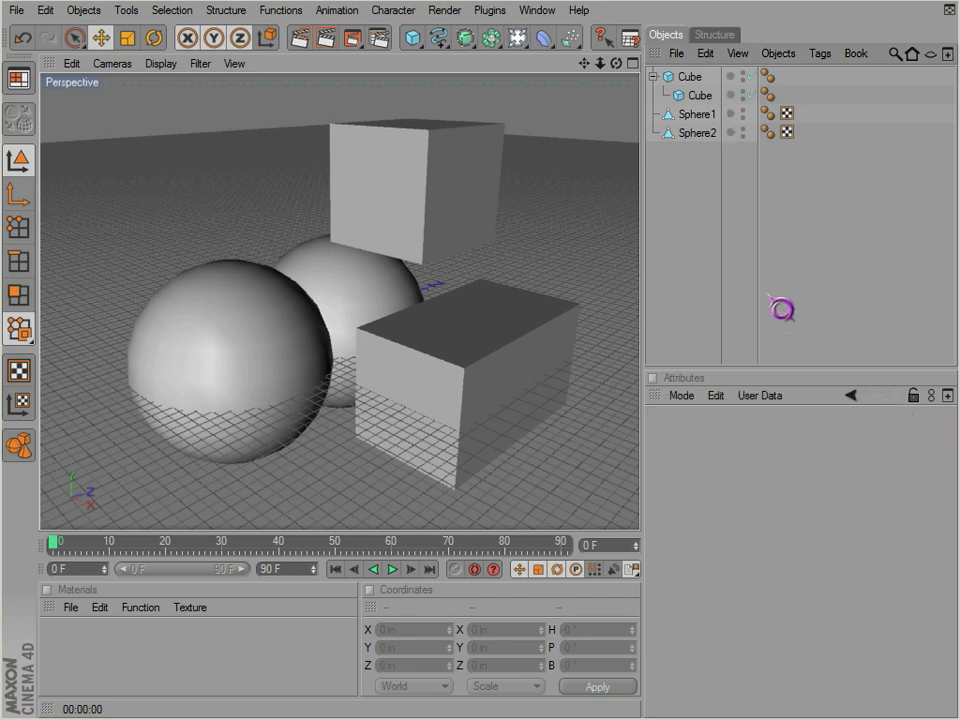
Try rotating the parent cube, and undo the rotation.
{"action": "left_click", "coordinate": [705, 95]}
{"action": "key", "text": "r"}
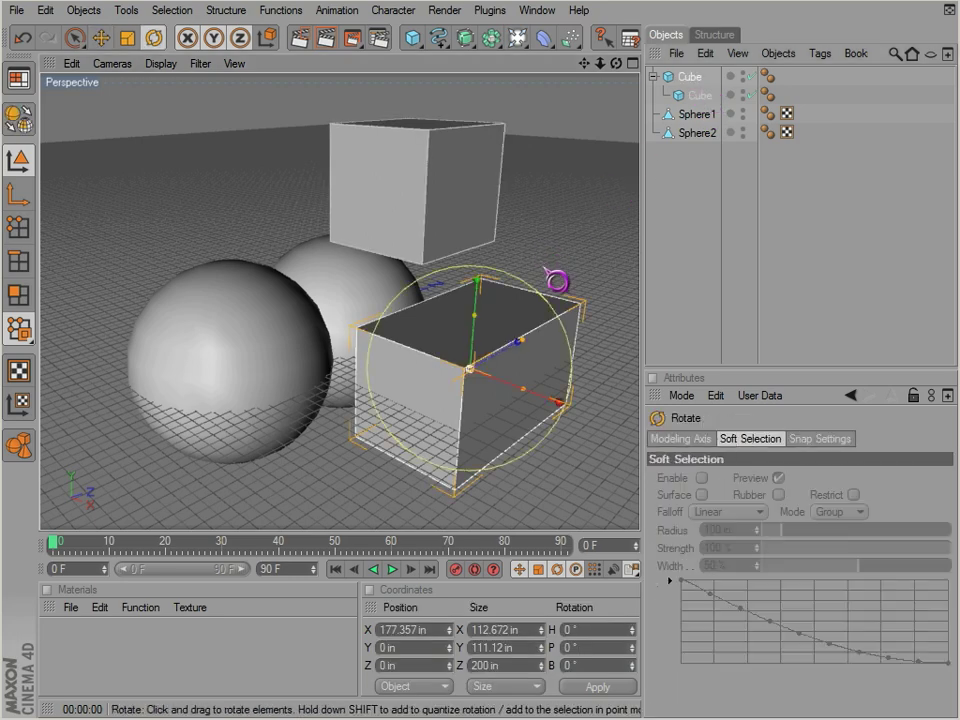
{"action": "left_click", "coordinate": [703, 96]}
{"action": "left_click", "coordinate": [692, 78]}
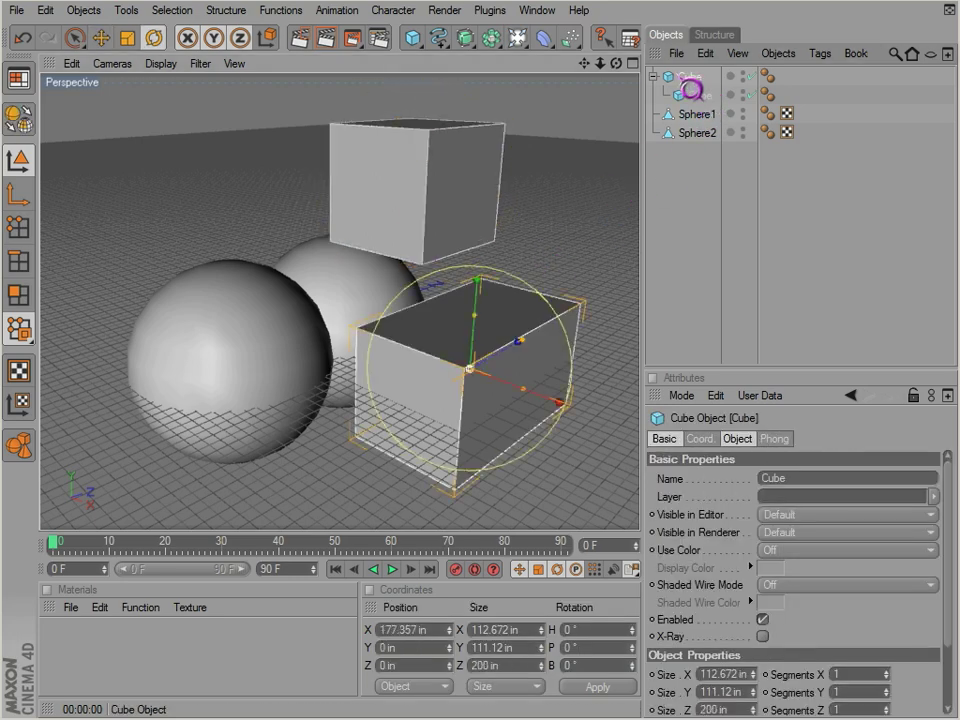
{"action": "mouse_move", "coordinate": [540, 360]}
{"action": "left_mouse_down"}
{"action": "mouse_move", "coordinate": [549, 455]}
{"action": "mouse_move", "coordinate": [553, 343]}
{"action": "left_mouse_up"}
{"action": "key", "text": "ctrl+z"}
Compare selecting the child cube with selecting its parent, try rotating the parent, and undo it.
{"action": "left_click", "coordinate": [705, 189]}
{"action": "left_click", "coordinate": [702, 100]}
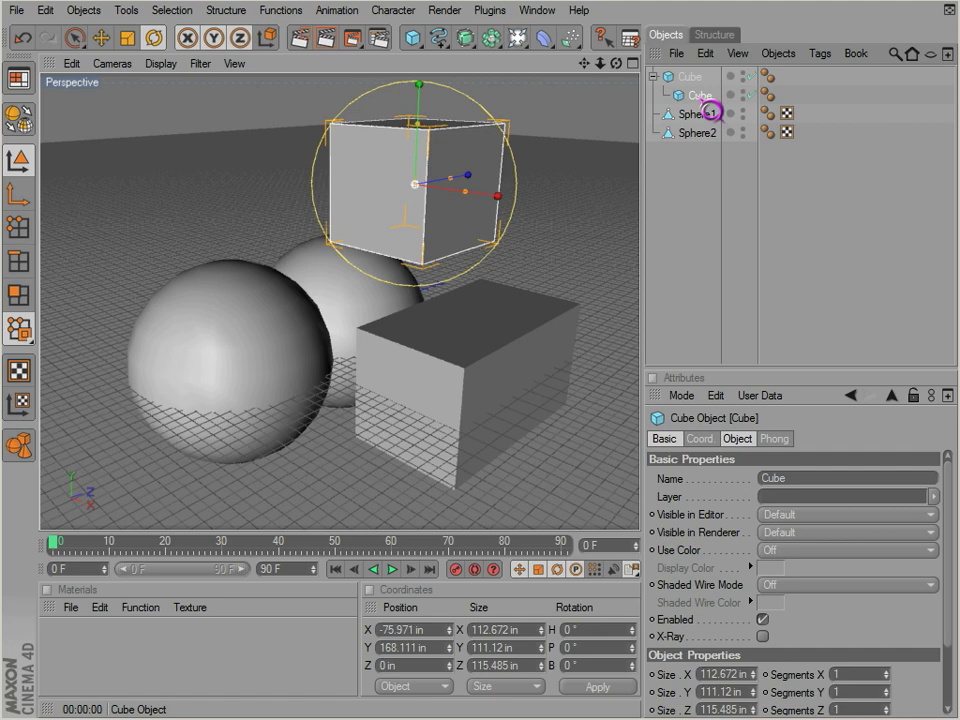
{"action": "left_click", "coordinate": [690, 80]}
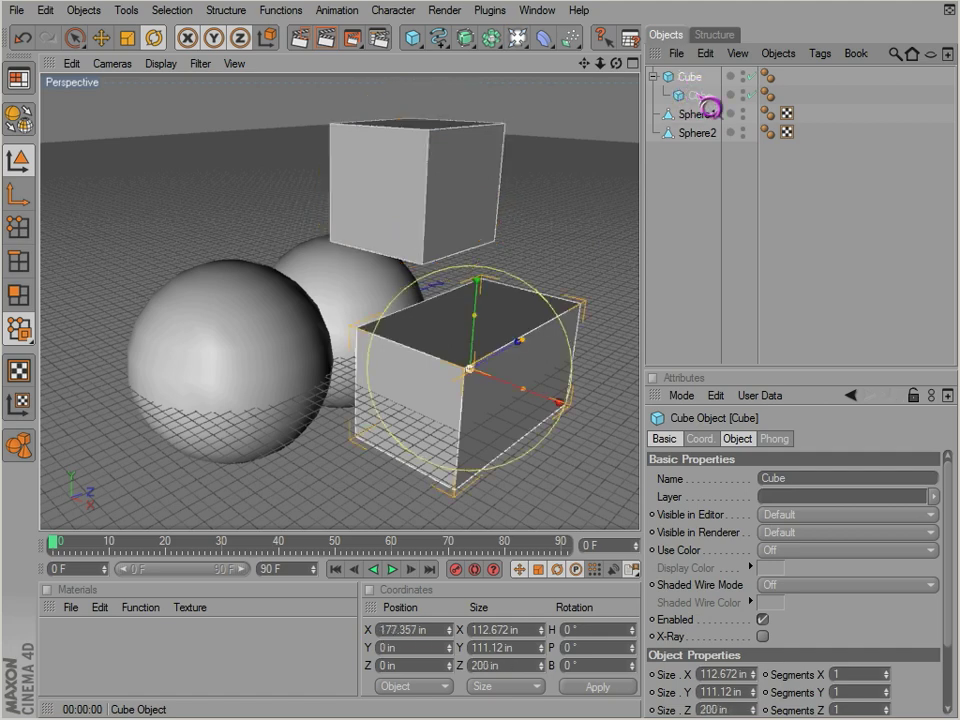
{"action": "left_click", "coordinate": [700, 97]}
{"action": "left_click", "coordinate": [693, 82]}
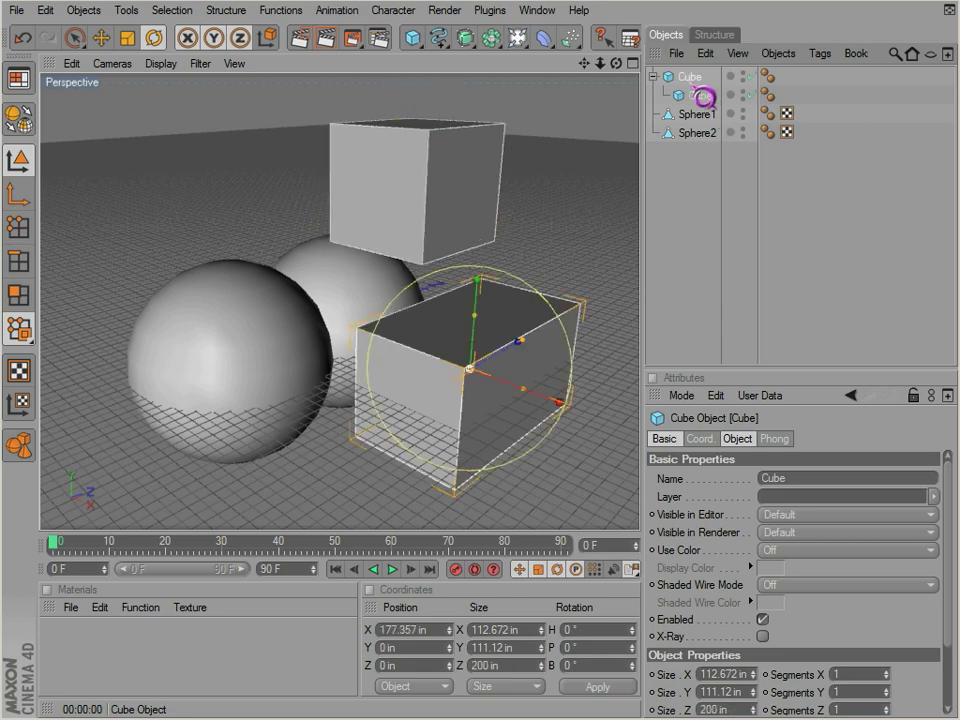
{"action": "left_click_drag", "start_coordinate": [560, 330], "coordinate": [521, 350]}
{"action": "key", "text": "ctrl+z"}
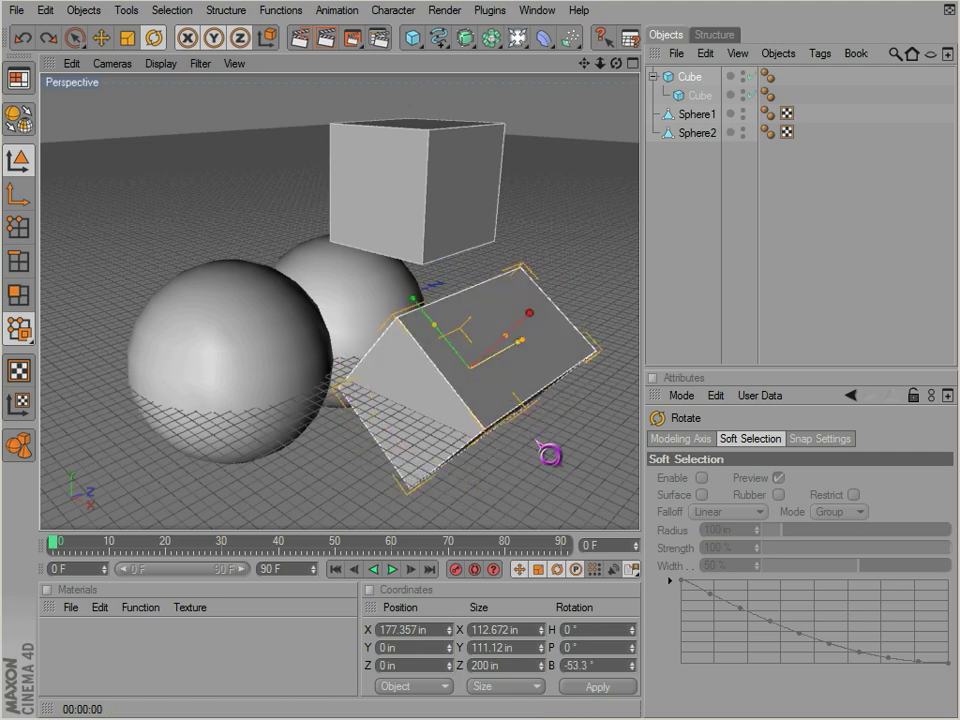
Try rotating the parent cube to a bank angle of -90°, and return it to 0°.
{"action": "left_click_drag", "start_coordinate": [537, 442], "coordinate": [537, 442]}
{"action": "key", "text": "ctrl+z"}
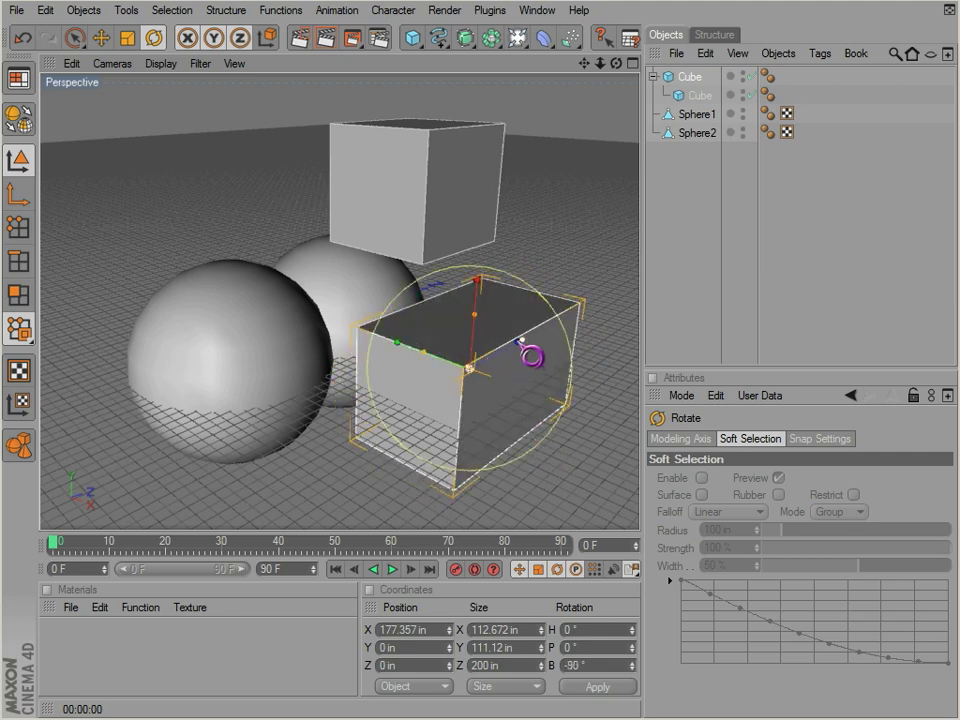
{"action": "left_click_drag", "start_coordinate": [548, 455], "coordinate": [528, 359]}
{"action": "left_click_drag", "start_coordinate": [548, 455], "coordinate": [548, 455]}
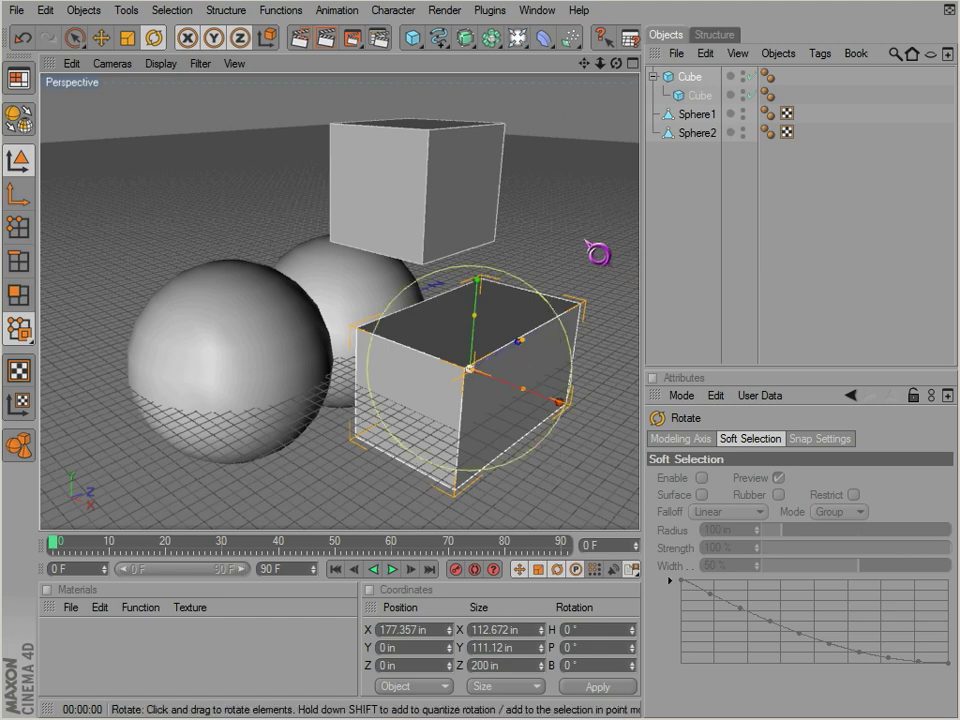
Select the child and parent cubes in turn to compare the highlighting, and clear the selection.
{"action": "left_click", "coordinate": [598, 253]}
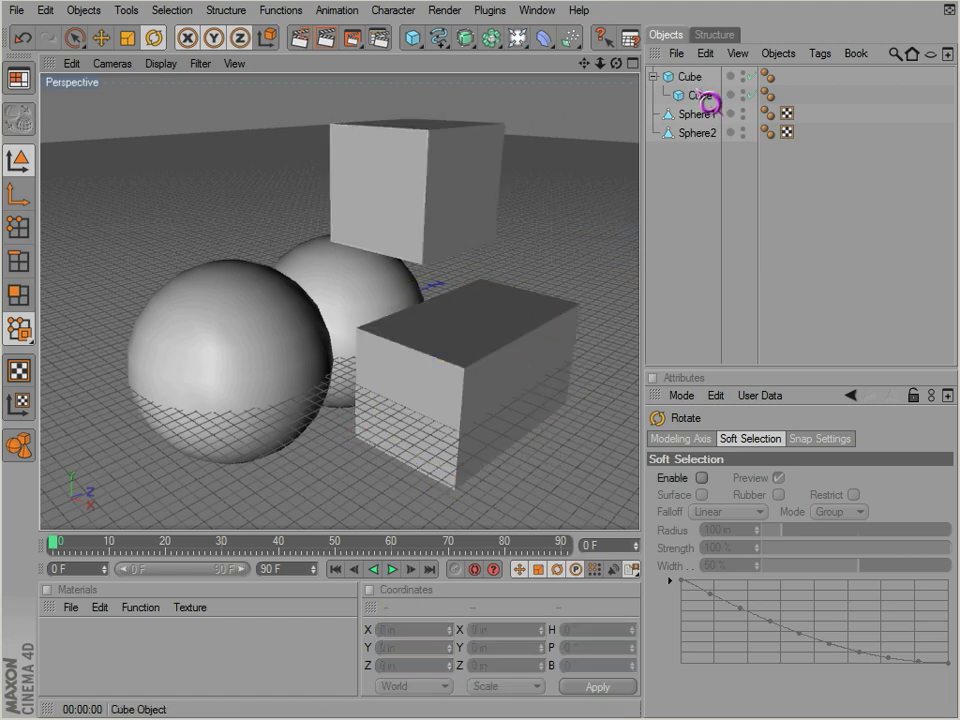
{"action": "left_click", "coordinate": [700, 95]}
{"action": "left_click", "coordinate": [692, 77]}
{"action": "left_click", "coordinate": [705, 150]}
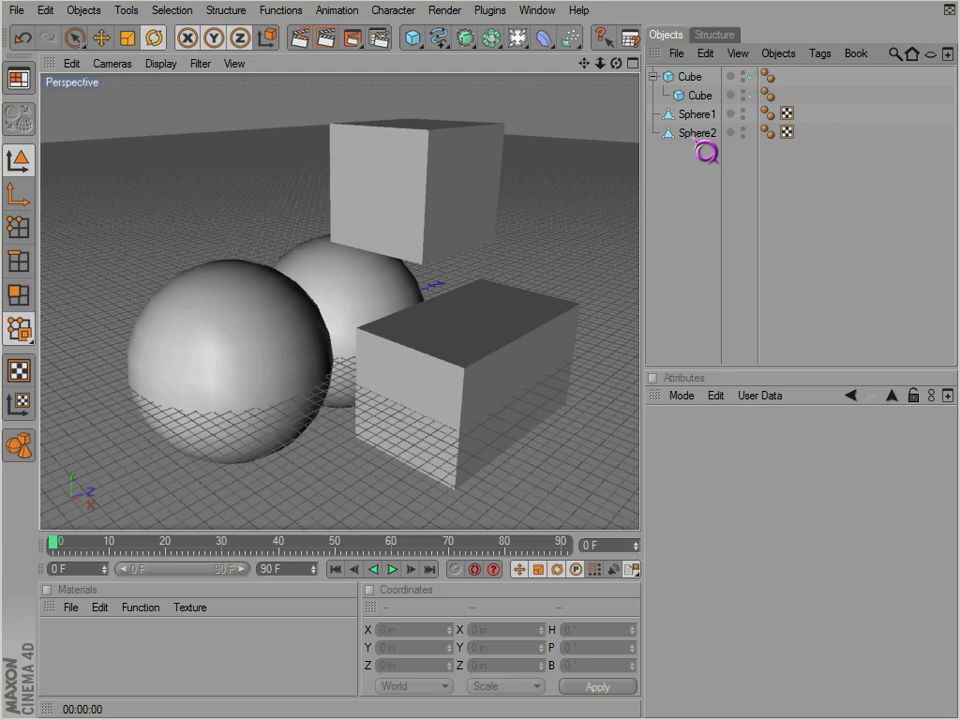
{"action": "left_click", "coordinate": [705, 94]}
{"action": "left_click", "coordinate": [690, 77]}
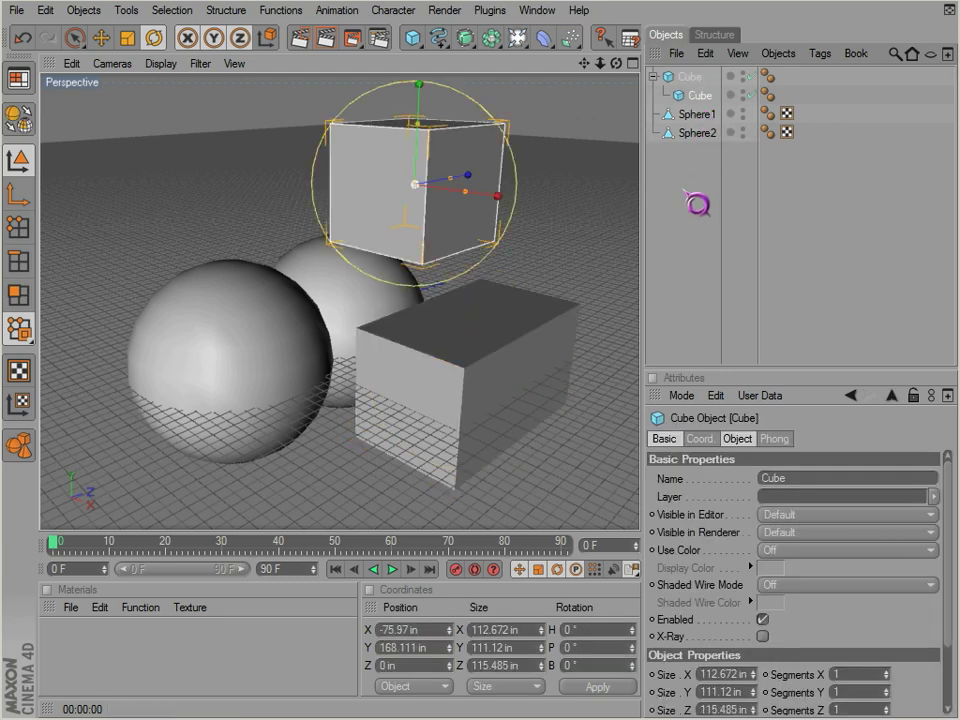
{"action": "left_click", "coordinate": [687, 190]}
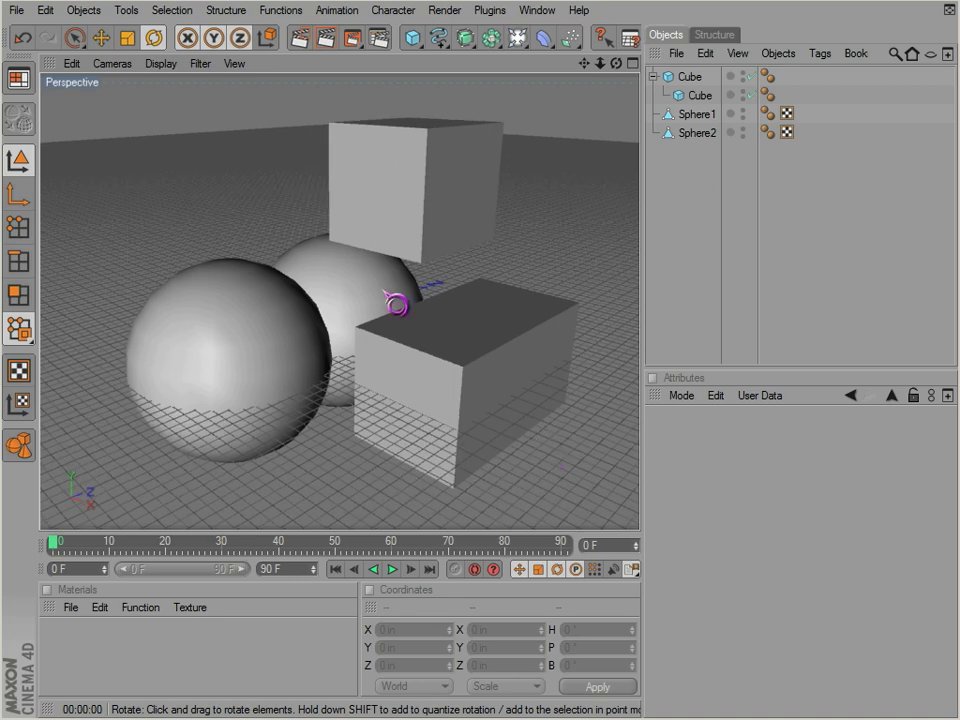
Select the objects Sphere1 and Sphere2 and group them under one null object.
{"action": "left_click_drag", "start_coordinate": [383, 291], "coordinate": [536, 439], "text": "alt"}
{"action": "left_click_drag", "start_coordinate": [648, 165], "coordinate": [710, 126]}
{"action": "right_click", "coordinate": [705, 126]}
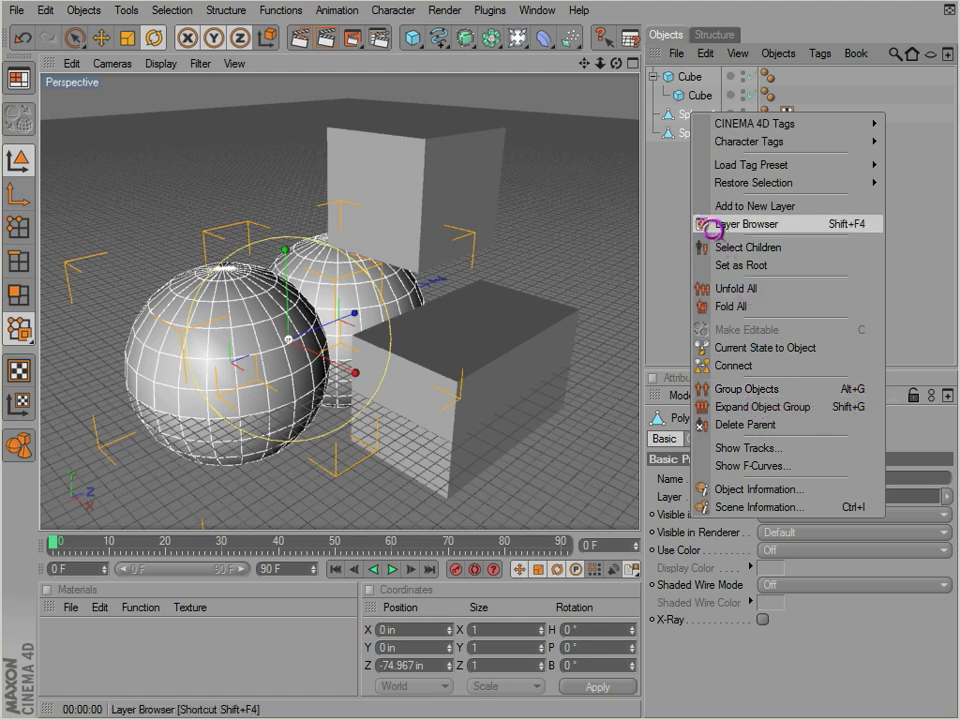
{"action": "left_click", "coordinate": [674, 18]}
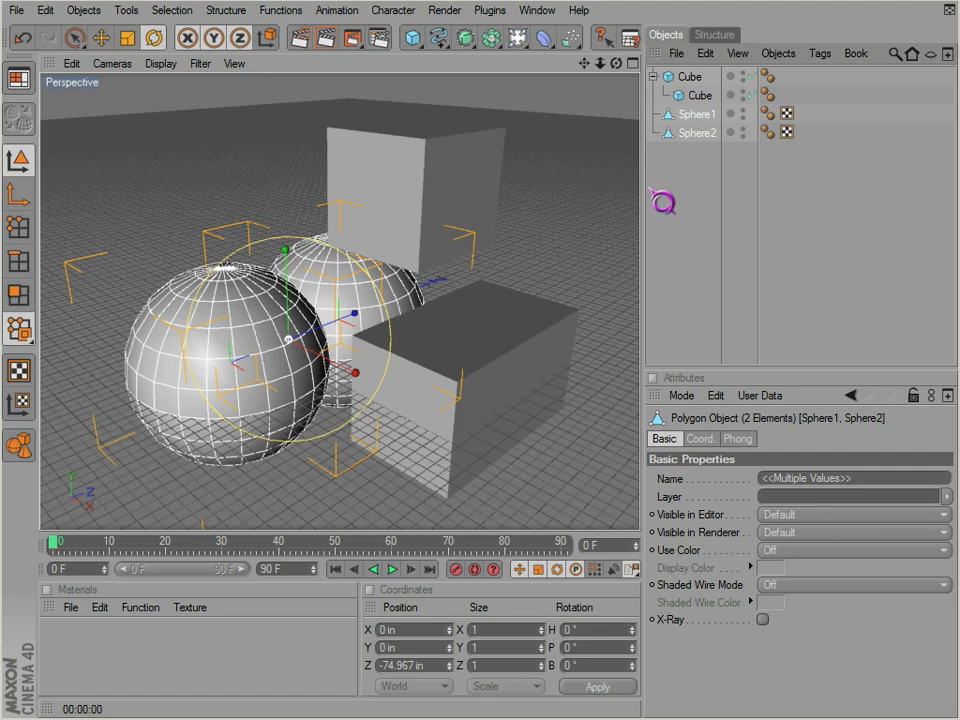
{"action": "key", "text": "alt+g"}
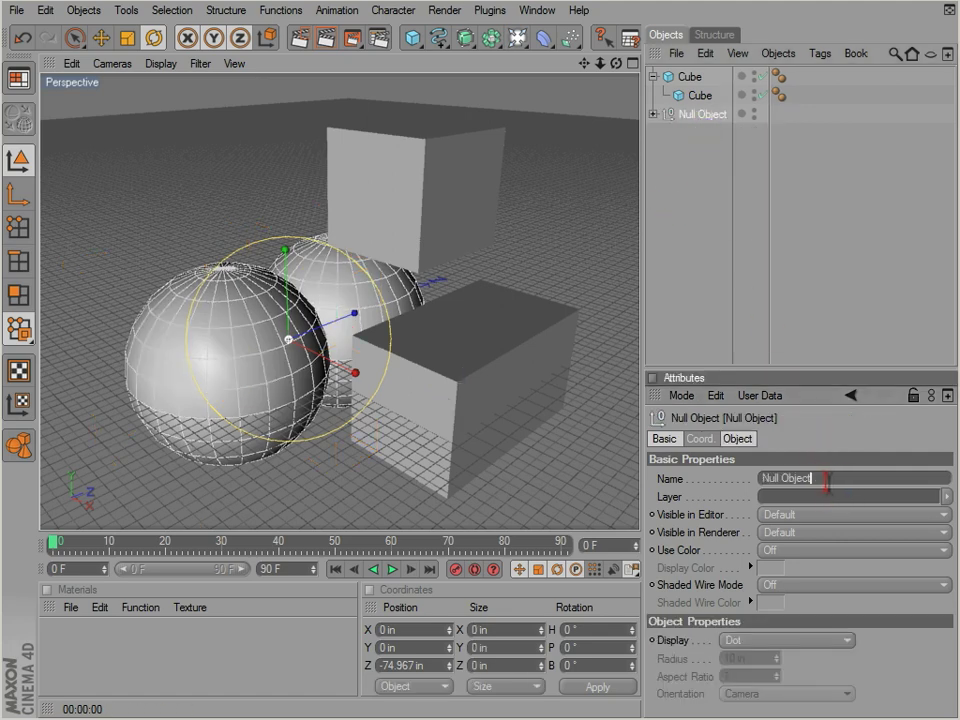
Rename the new null object as Spheres and clear the selection.
{"action": "double_click", "coordinate": [692, 113]}
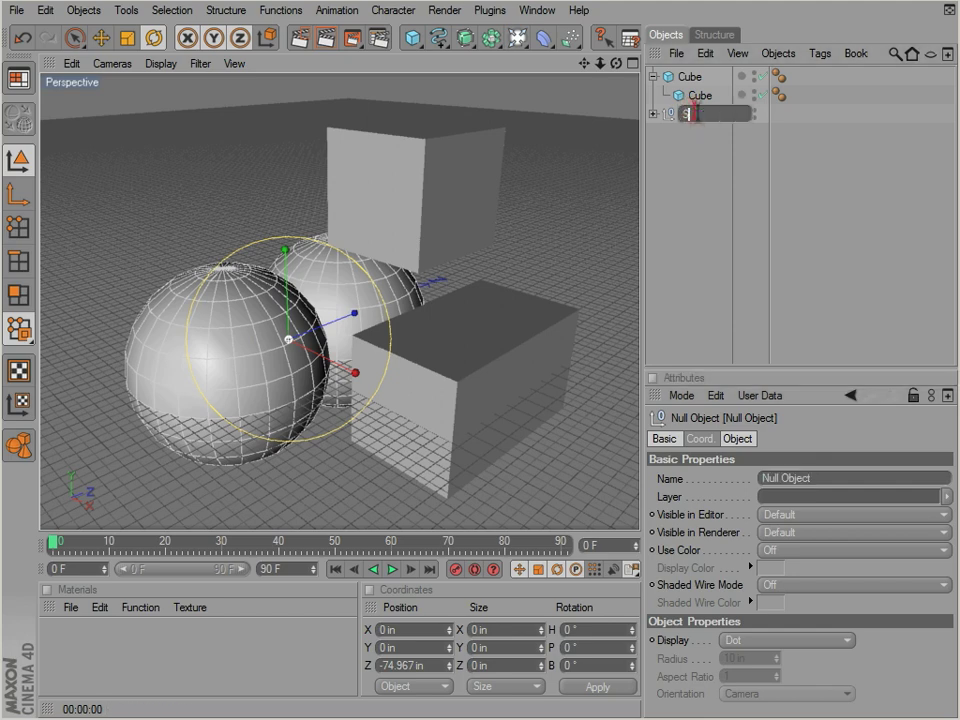
{"action": "type", "text": "Spheres"}
{"action": "key", "text": "Return"}
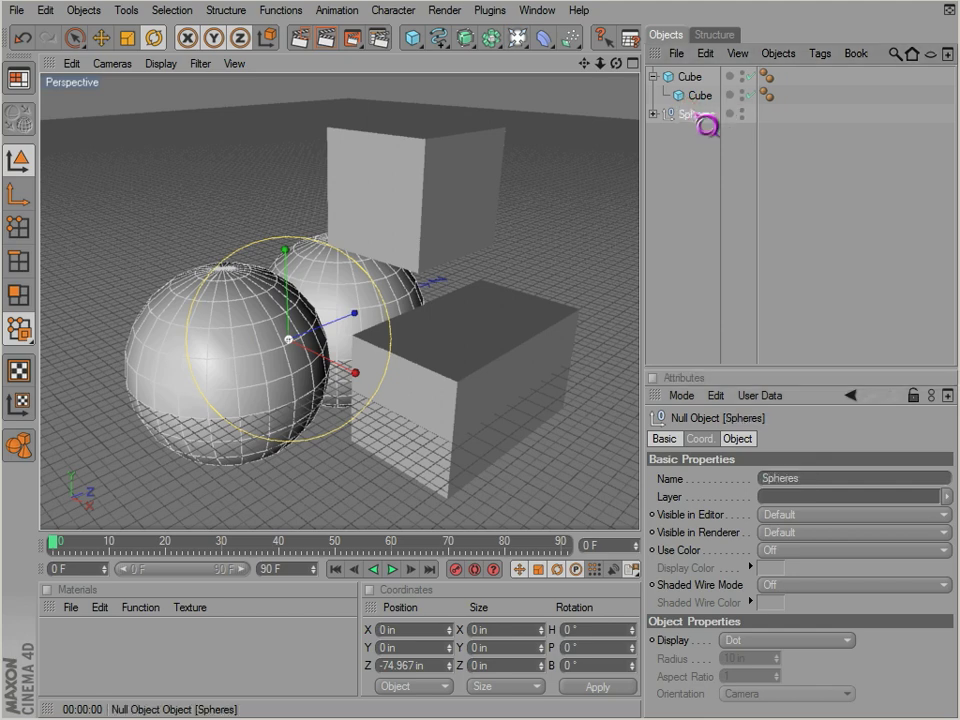
{"action": "left_click", "coordinate": [663, 157]}
Collapse and expand the Spheres group to compare its listing, and adjust the width of the object name column.
{"action": "left_click", "coordinate": [653, 114]}
{"action": "left_click", "coordinate": [653, 114]}
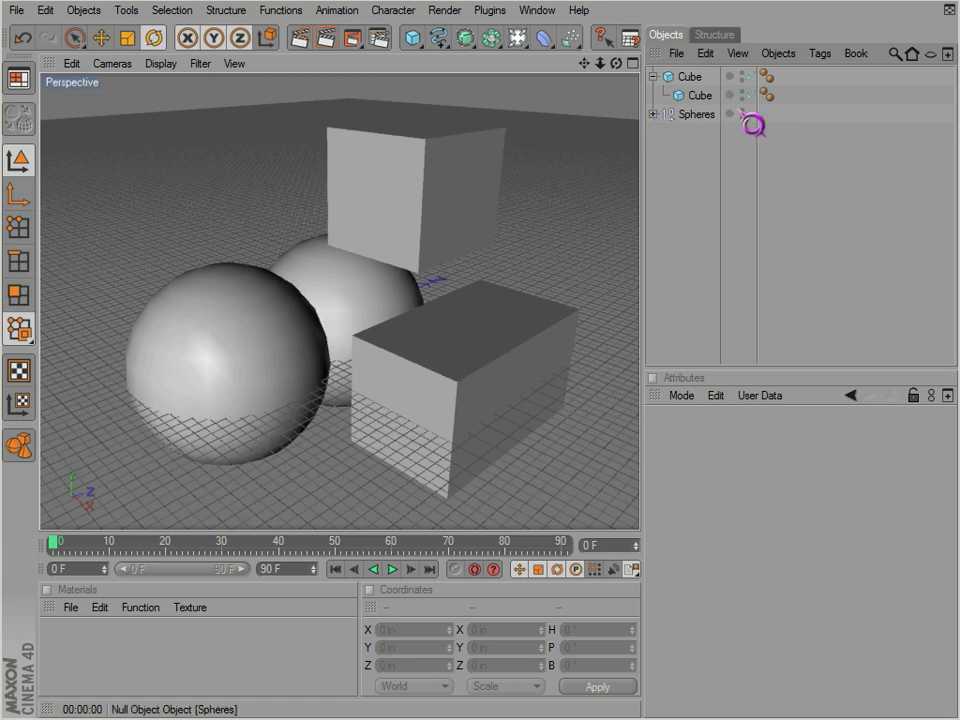
{"action": "left_click", "coordinate": [654, 115]}
{"action": "left_click", "coordinate": [654, 115]}
{"action": "left_click", "coordinate": [654, 115]}
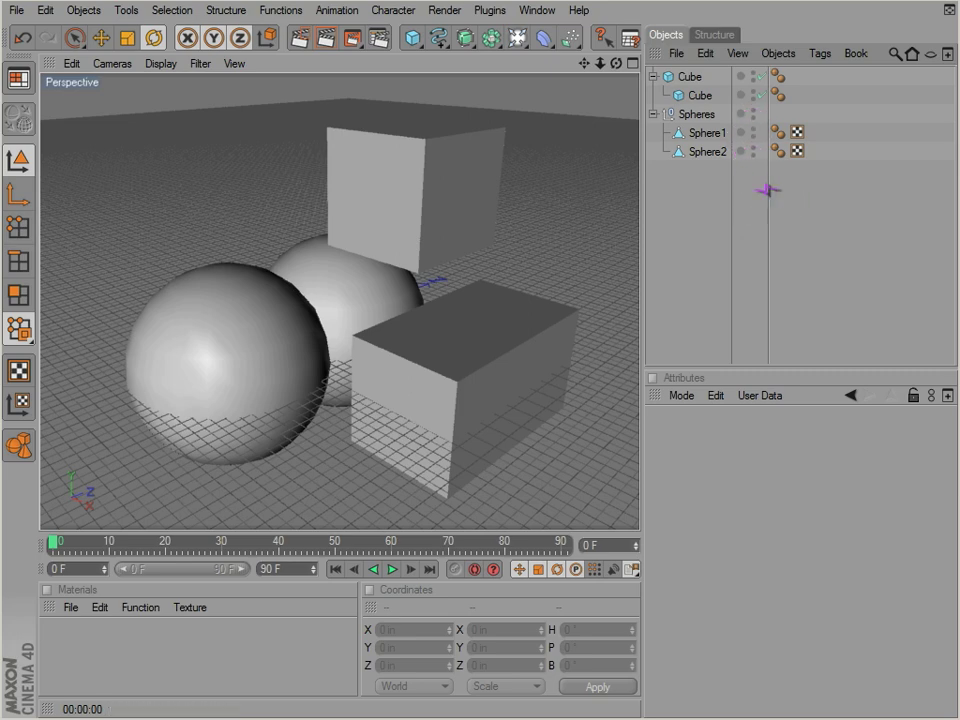
{"action": "left_click_drag", "start_coordinate": [770, 191], "coordinate": [741, 199]}
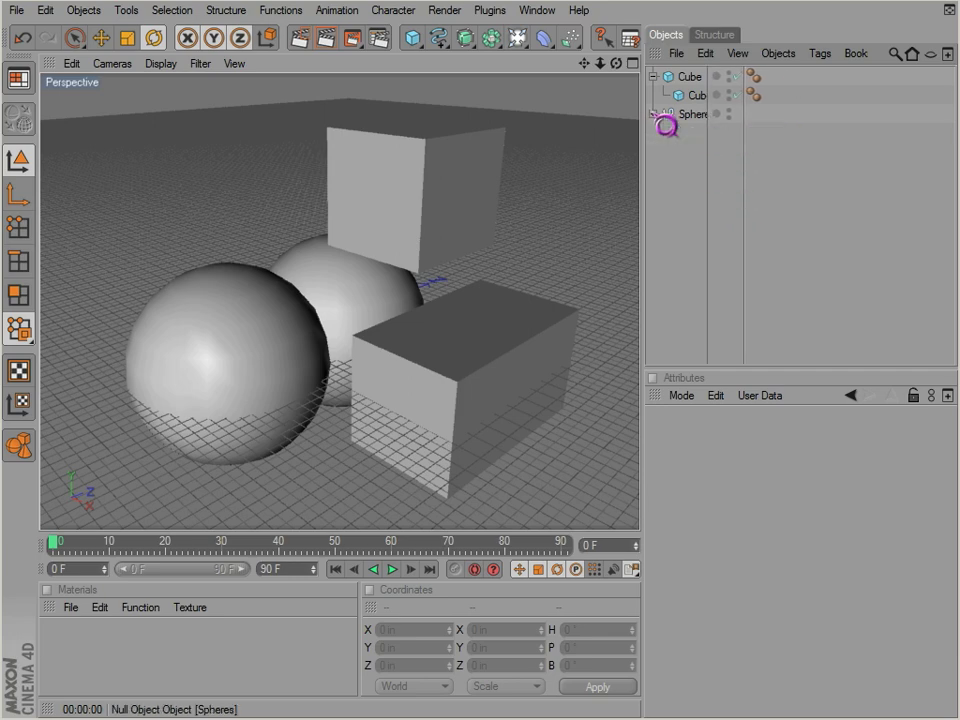
{"action": "left_click_drag", "start_coordinate": [746, 196], "coordinate": [810, 202]}
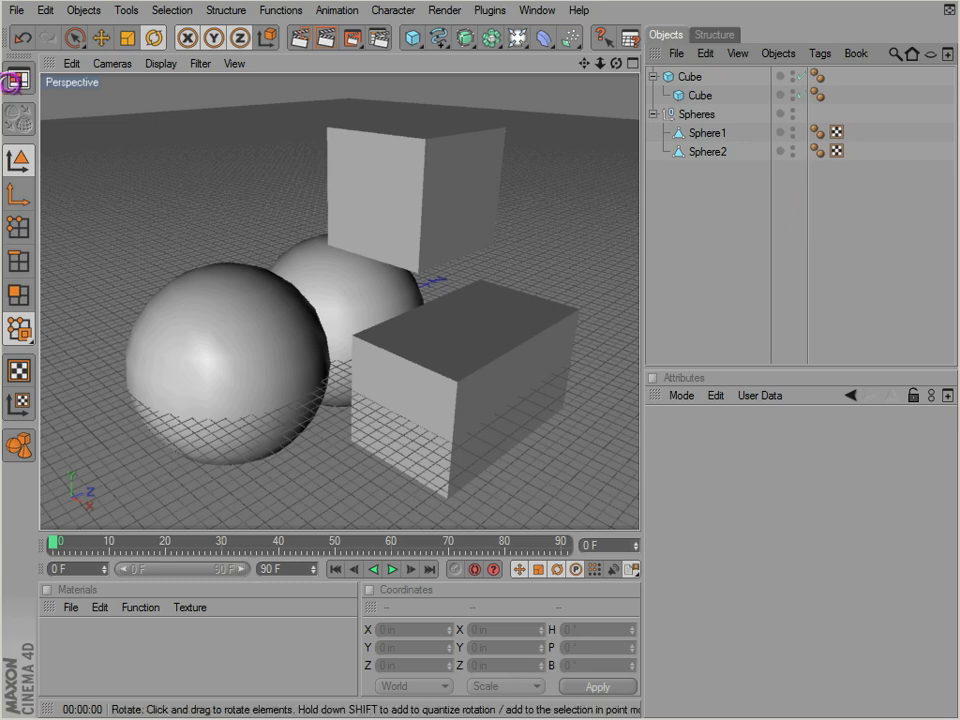
Choose the CamStudioCapture layout, and narrow the object name column while checking the Spheres group's children.
{"action": "left_click", "coordinate": [18, 78]}
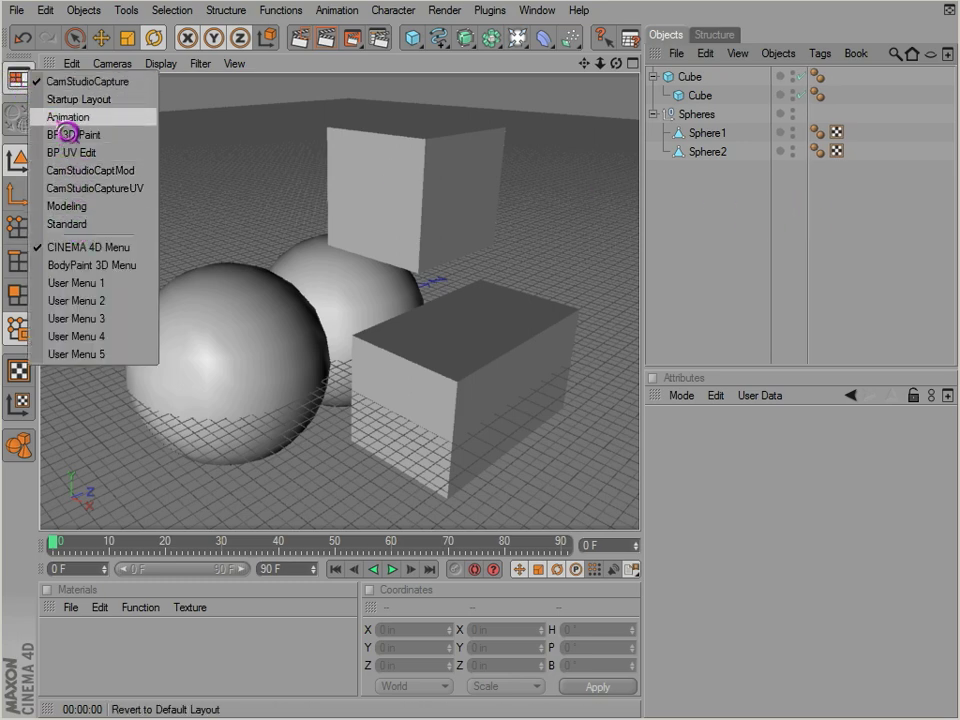
{"action": "left_click", "coordinate": [68, 82]}
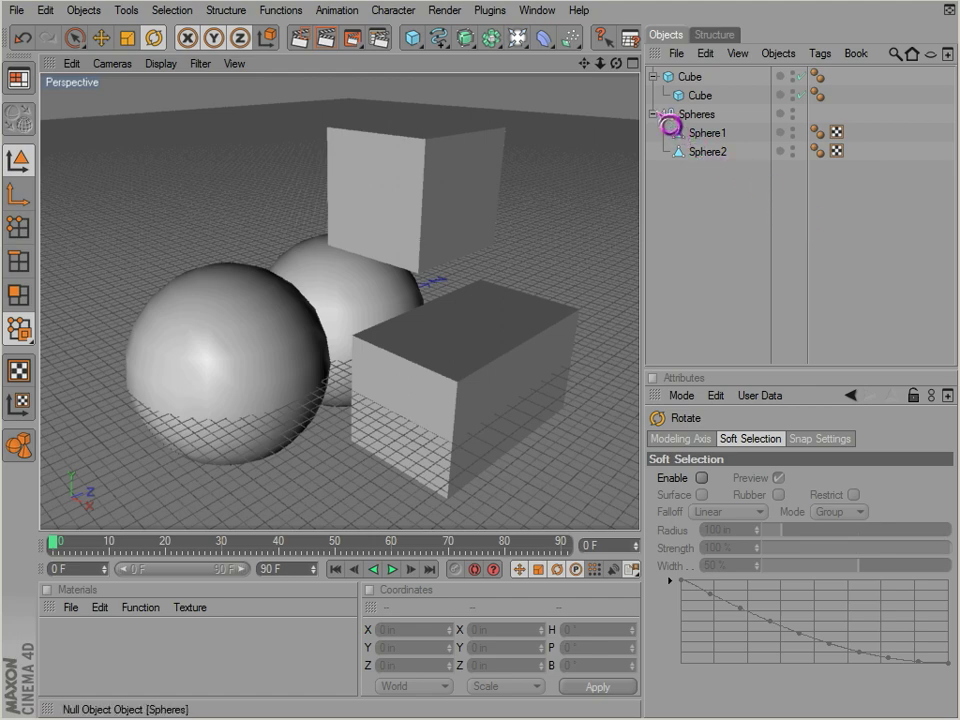
{"action": "left_click", "coordinate": [653, 114]}
{"action": "left_click", "coordinate": [653, 114]}
{"action": "left_click_drag", "start_coordinate": [808, 222], "coordinate": [754, 226]}
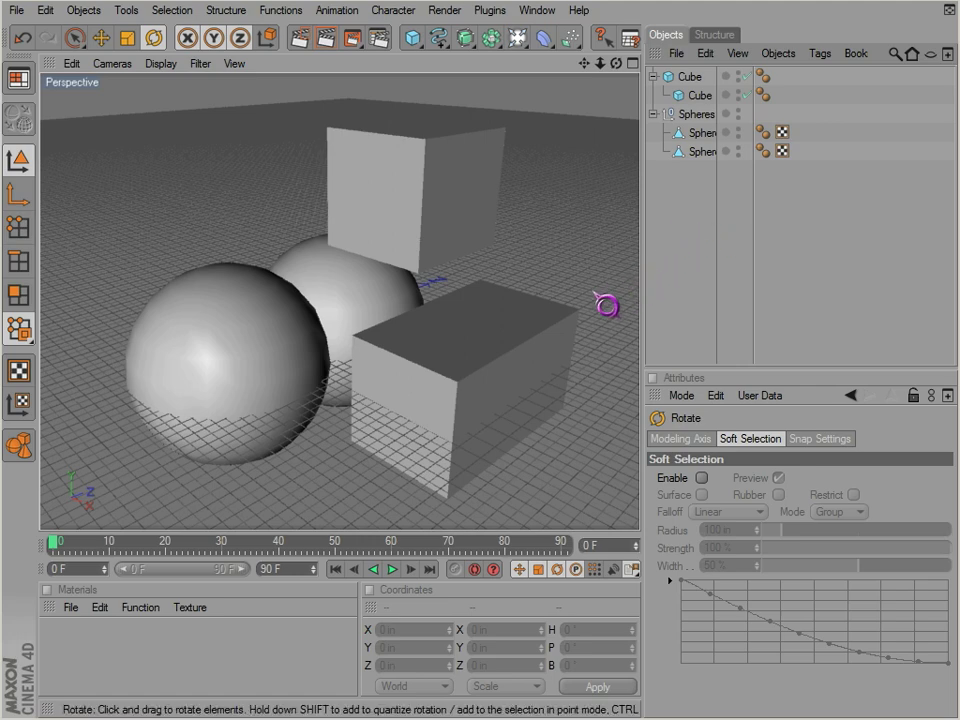
Close the current project without saving its changes.
{"action": "key", "text": "ctrl+F4"}
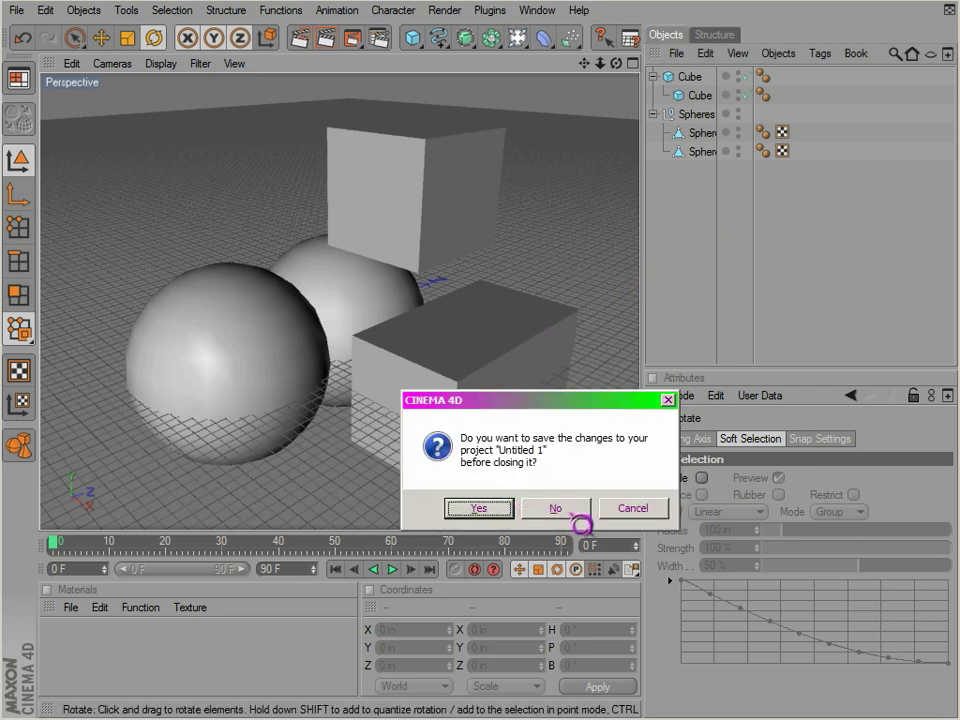
{"action": "left_click", "coordinate": [650, 510]}
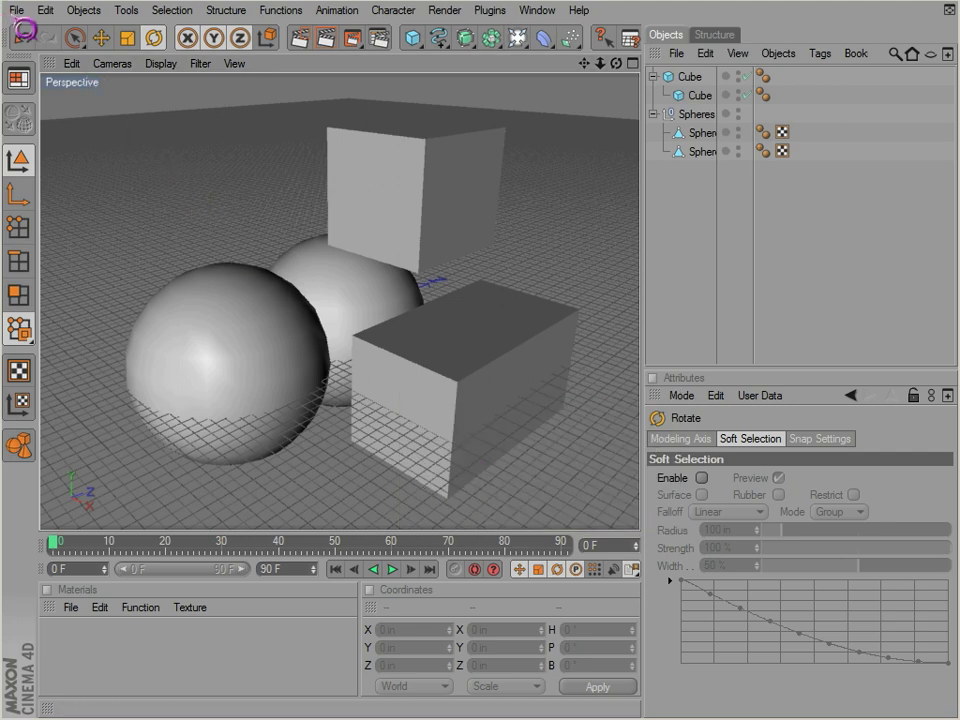
{"action": "left_click", "coordinate": [16, 11]}
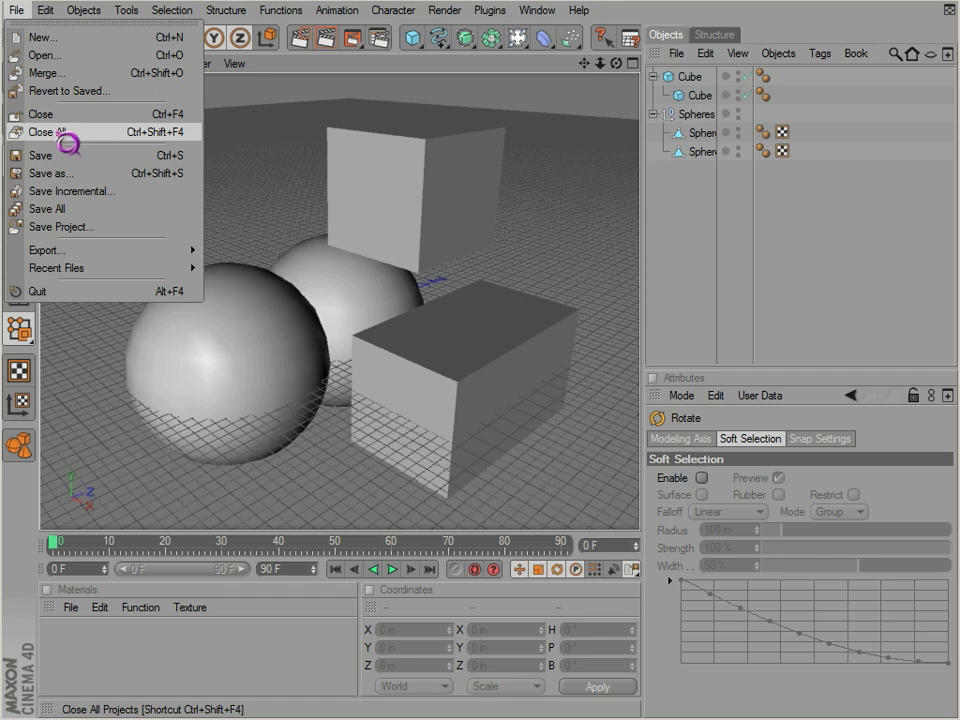
{"action": "left_click", "coordinate": [60, 116]}
{"action": "left_click", "coordinate": [553, 508]}
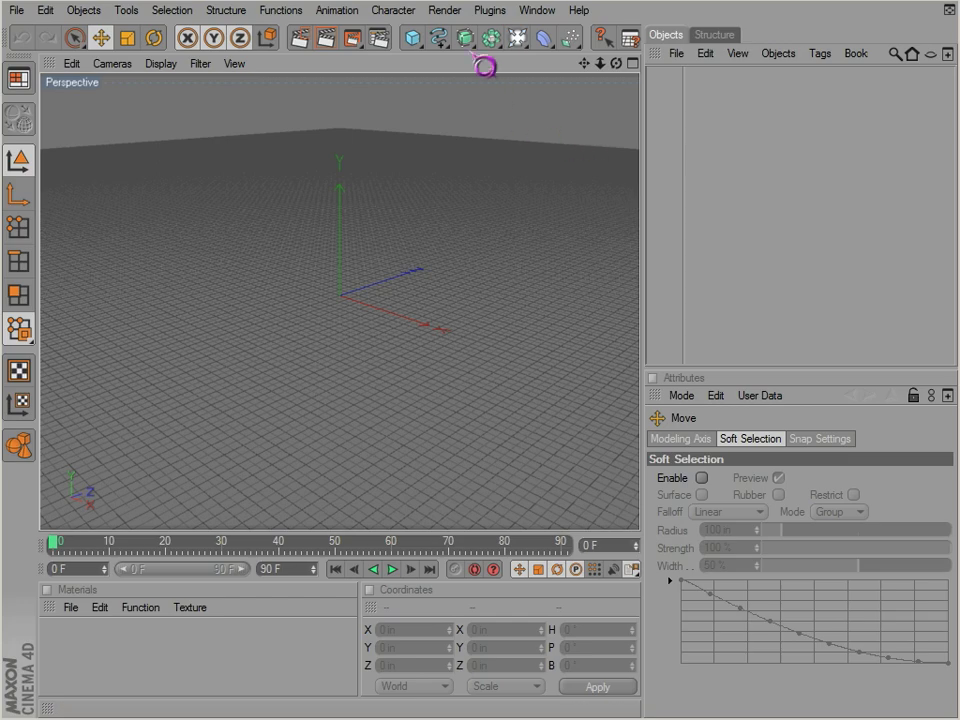
Add a sphere primitive to the empty scene.
{"action": "left_click_drag", "start_coordinate": [420, 55], "coordinate": [565, 62]}
{"action": "left_click_drag", "start_coordinate": [474, 250], "coordinate": [535, 443], "text": "alt"}
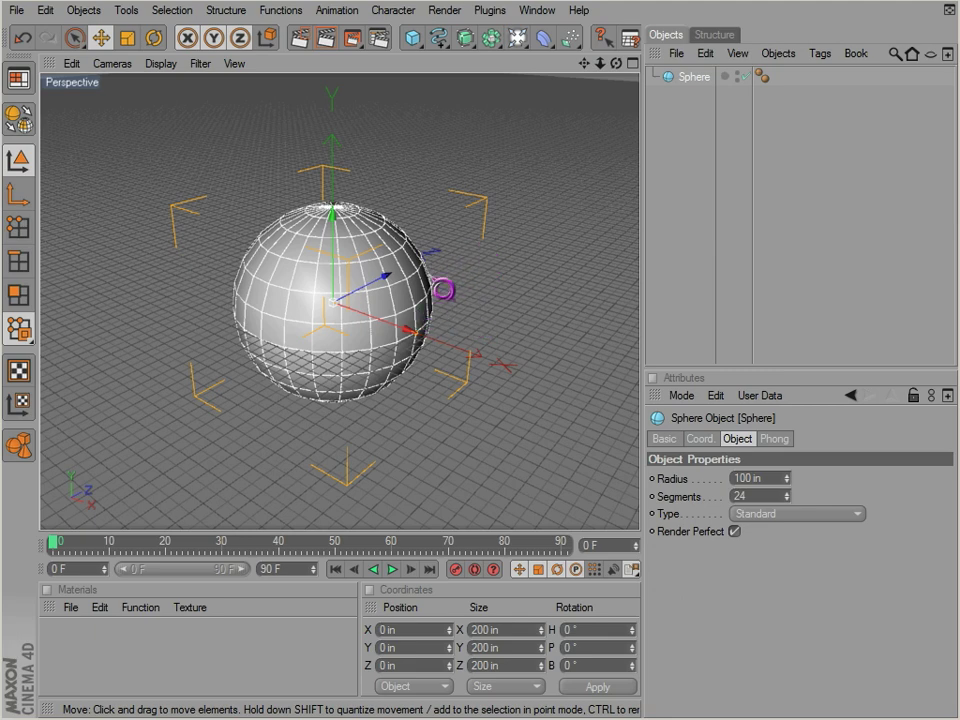
Nest four copies of the sphere in a chain of children, and delete the copies again.
{"action": "left_click_drag", "start_coordinate": [689, 84], "coordinate": [722, 133], "text": "ctrl"}
{"action": "left_click", "coordinate": [674, 114]}
{"action": "left_click", "coordinate": [674, 114]}
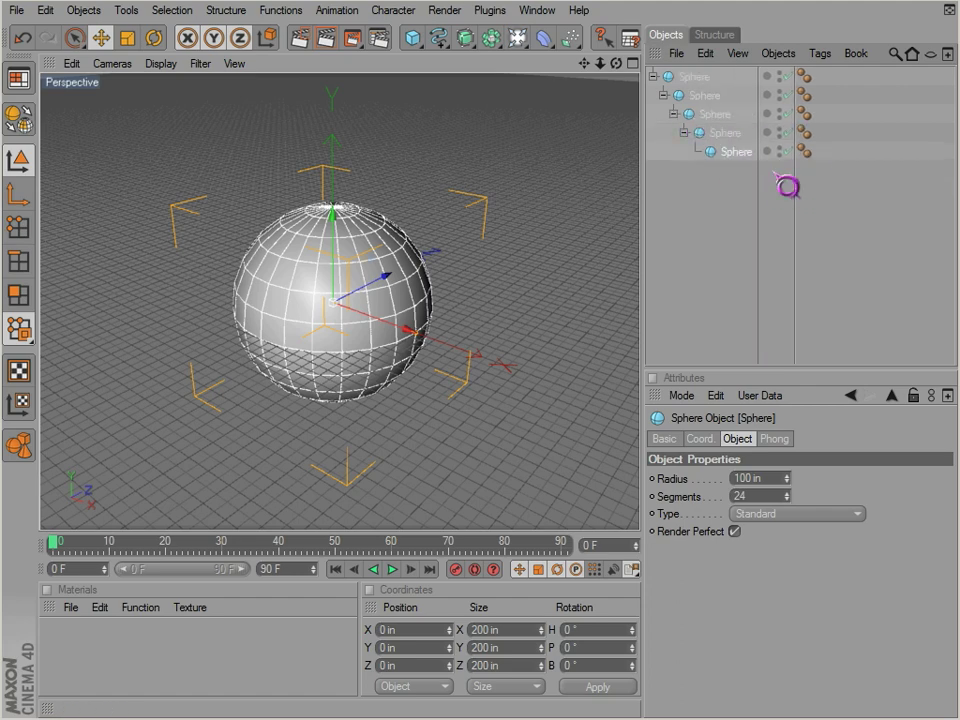
{"action": "left_click", "coordinate": [803, 76]}
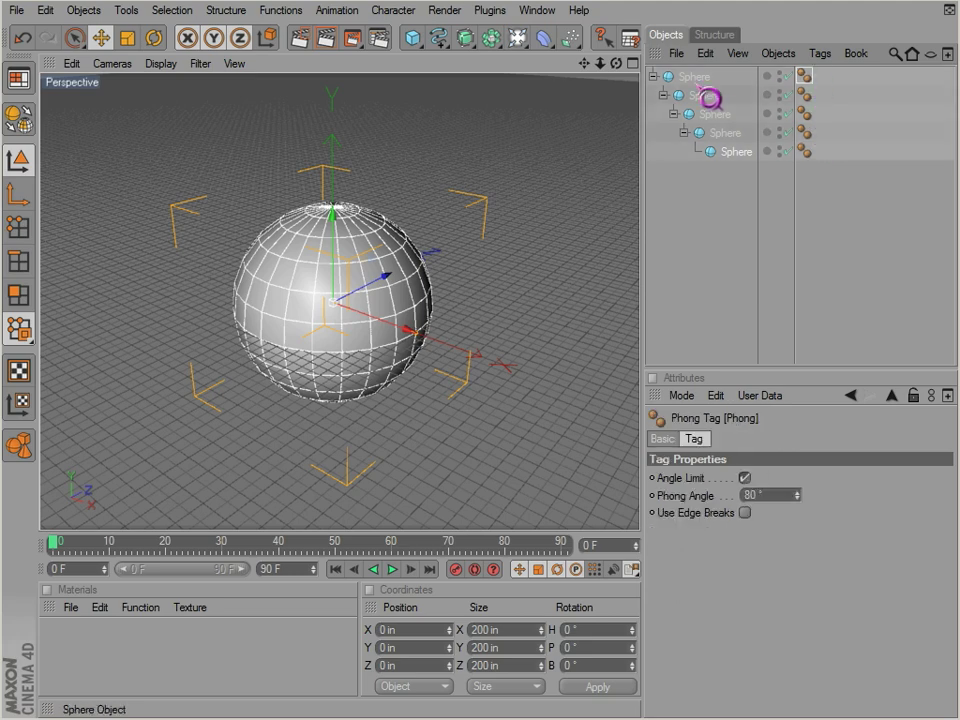
{"action": "left_click", "coordinate": [708, 100]}
{"action": "key", "text": "Delete"}
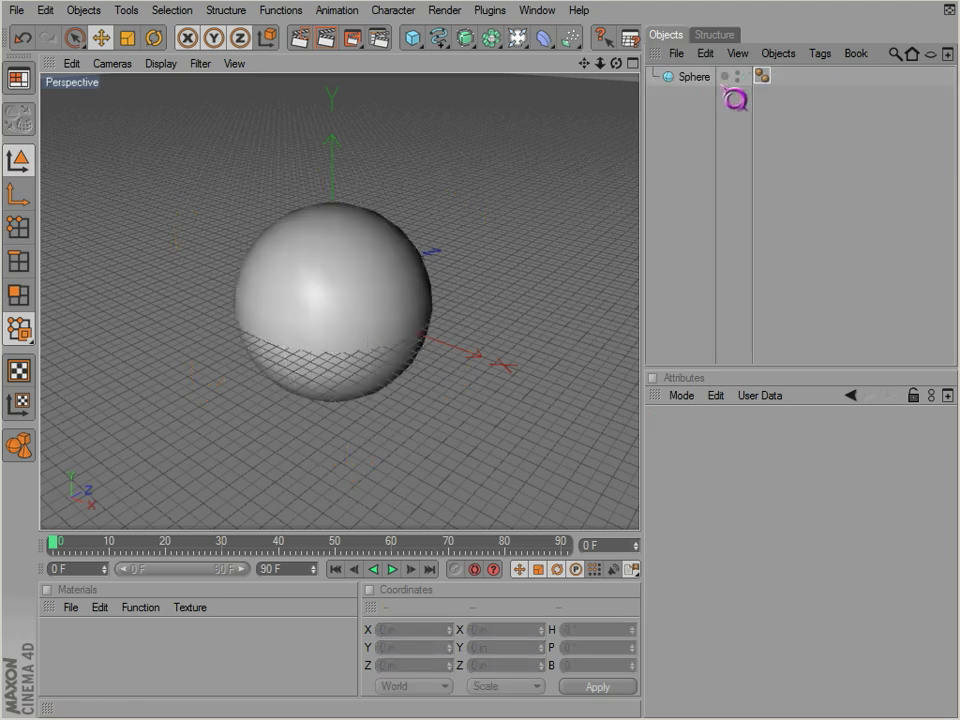
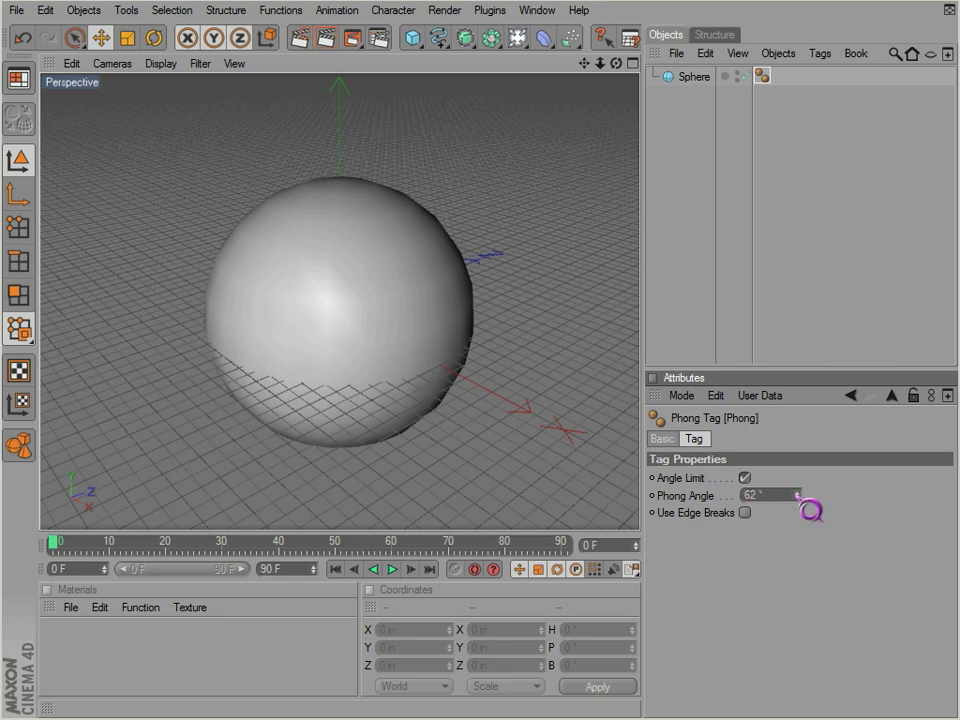
Try Phong Angle values of 0°, 7° and 109° on the sphere's Phong tag, and return it to 80°.
{"action": "left_click_drag", "start_coordinate": [798, 497], "coordinate": [798, 494]}
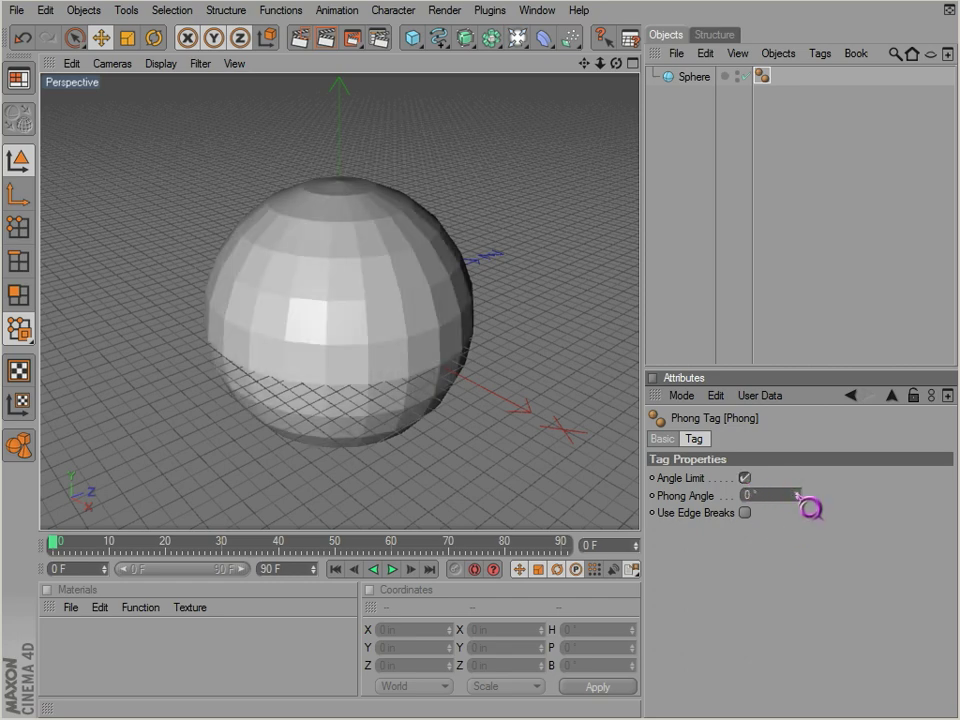
{"action": "middle_click_drag", "start_coordinate": [311, 307], "coordinate": [319, 322], "text": "alt"}
{"action": "left_click_drag", "start_coordinate": [355, 334], "coordinate": [377, 324], "text": "alt"}
{"action": "left_click_drag", "start_coordinate": [798, 495], "coordinate": [798, 495]}
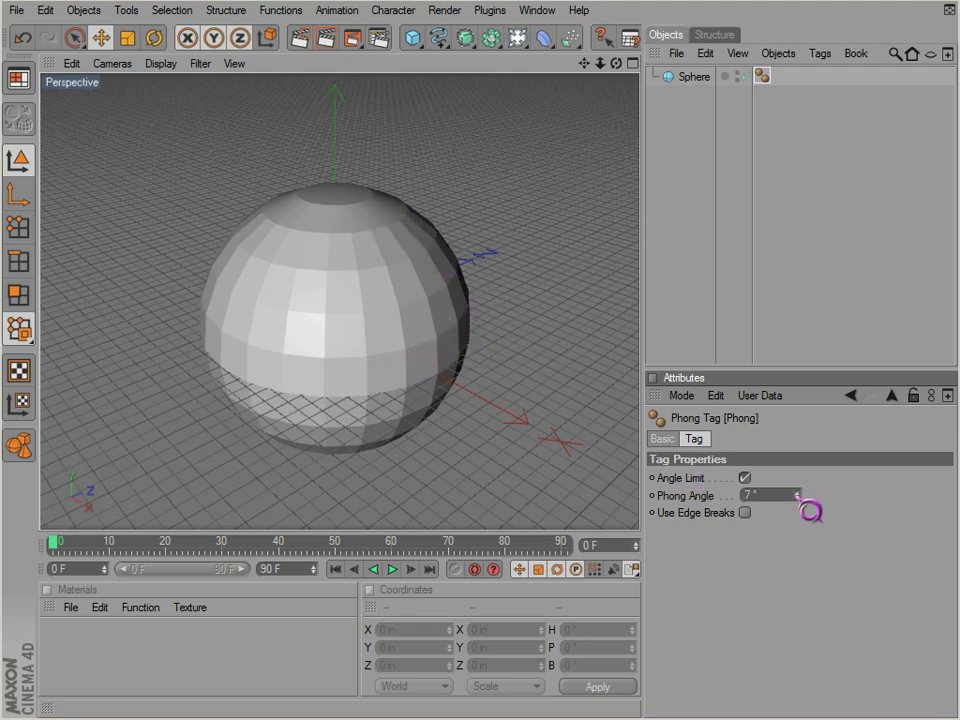
{"action": "left_click_drag", "start_coordinate": [799, 495], "coordinate": [799, 495]}
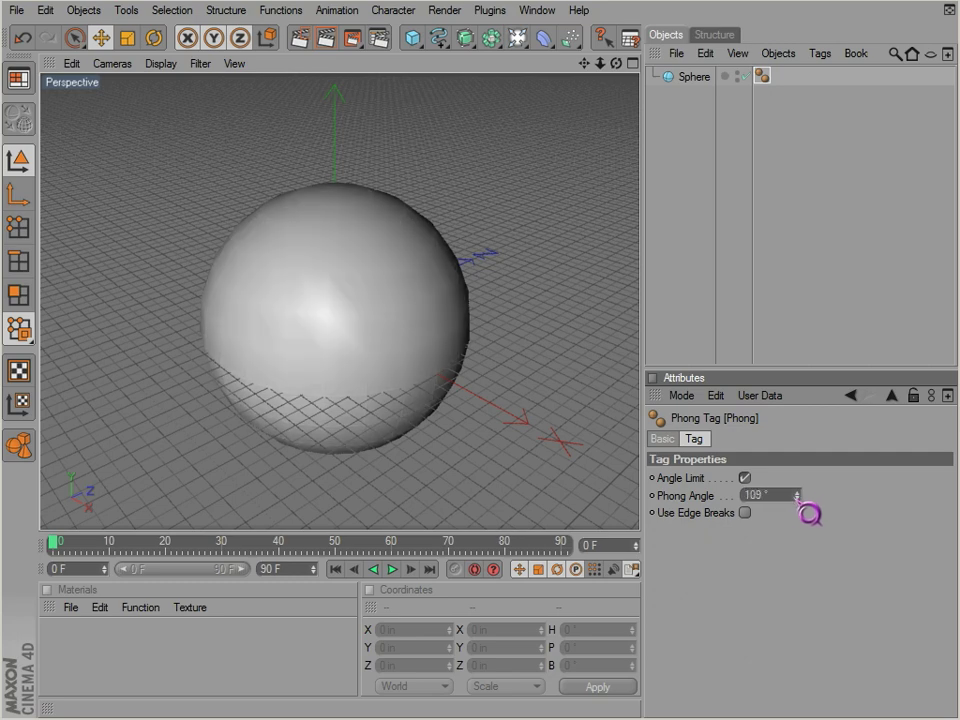
{"action": "left_click_drag", "start_coordinate": [799, 495], "coordinate": [799, 495]}
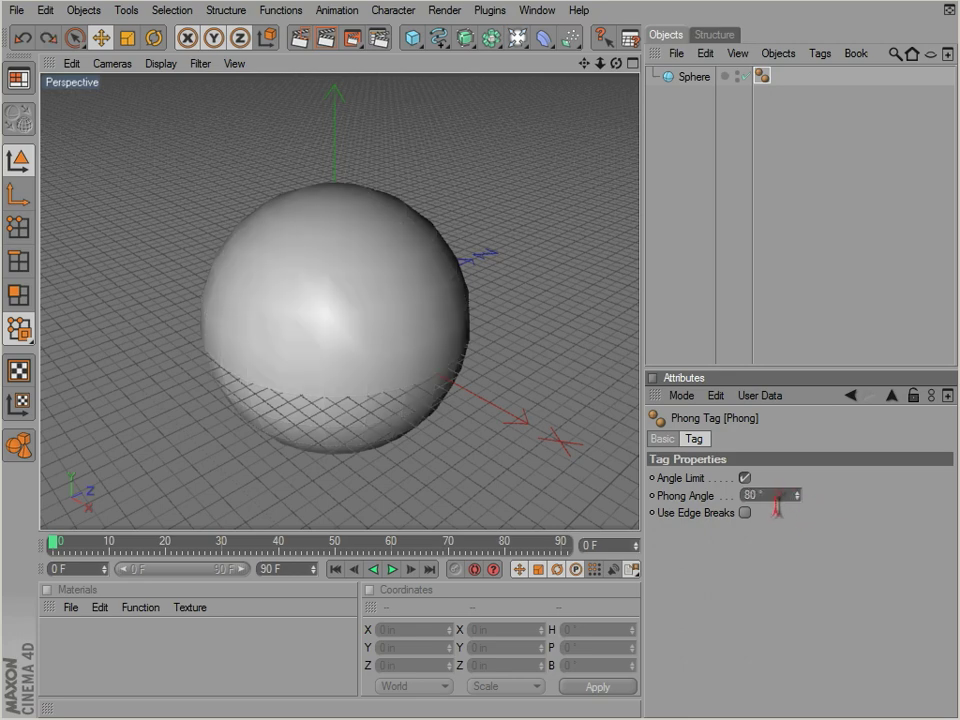
Make the sphere editable and loop-select the horizontal edge loop just above its middle.
{"action": "left_click", "coordinate": [694, 78]}
{"action": "left_click", "coordinate": [20, 120]}
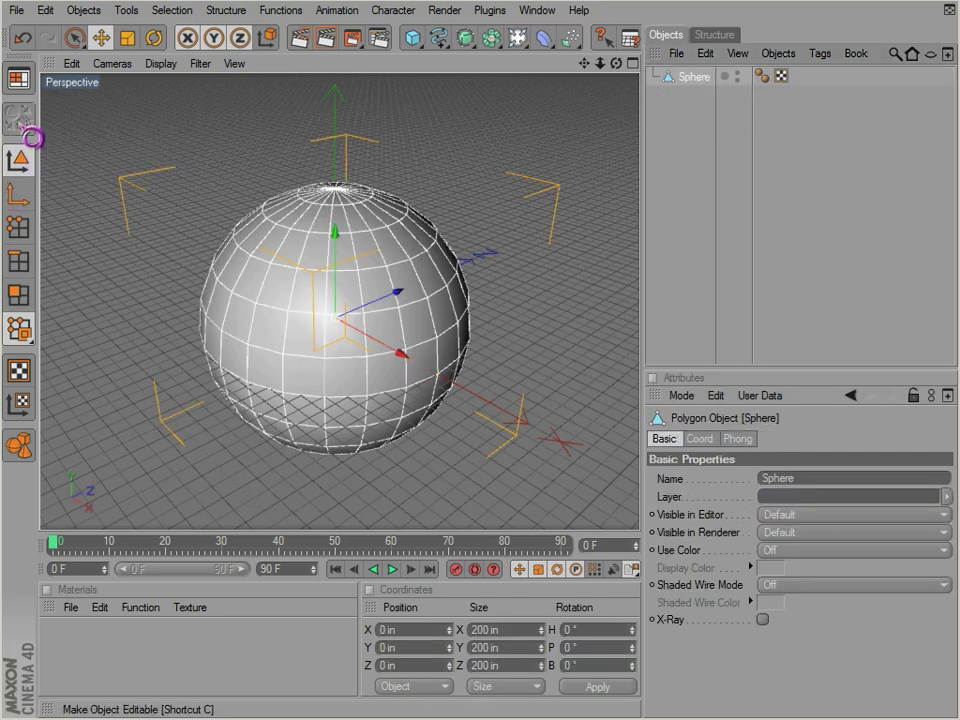
{"action": "left_click", "coordinate": [22, 265]}
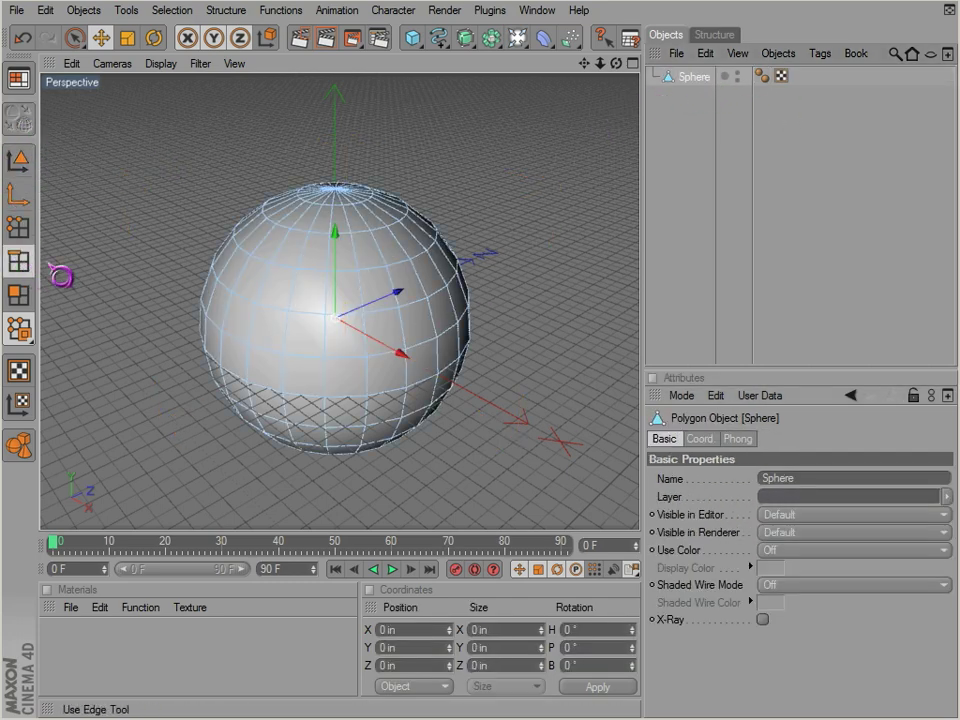
{"action": "key", "text": "u"}
{"action": "key", "text": "l"}
{"action": "left_click", "coordinate": [395, 328]}
Break the phong shading at the selected edge loop, and render the view with the sphere deselected.
{"action": "right_click", "coordinate": [398, 327]}
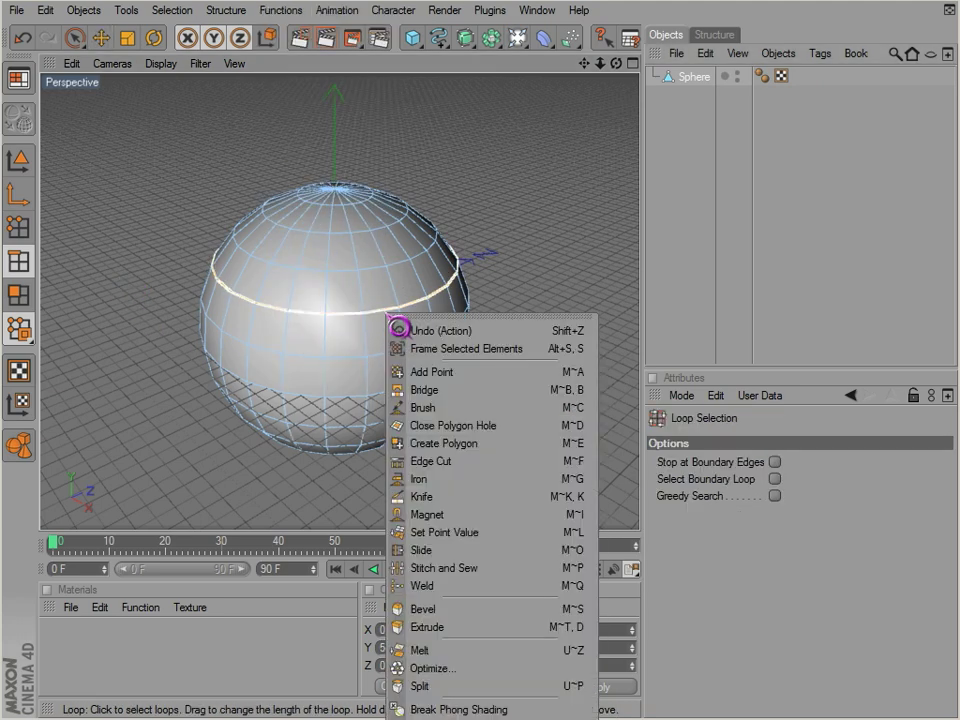
{"action": "middle_click_drag", "start_coordinate": [398, 210], "coordinate": [394, 118], "text": "alt"}
{"action": "right_click", "coordinate": [398, 210]}
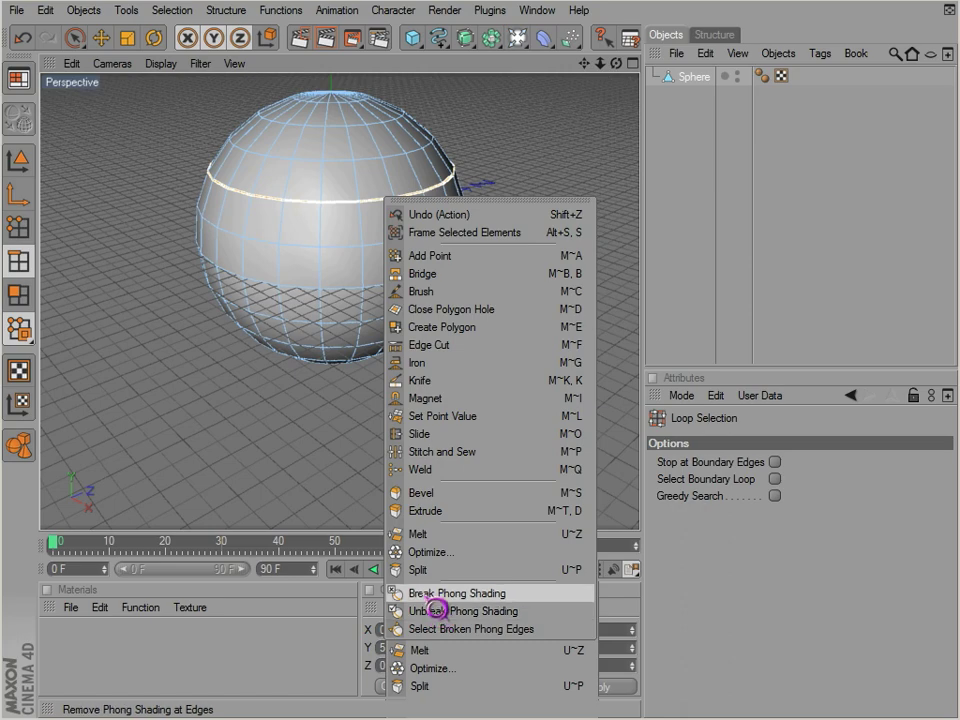
{"action": "left_click", "coordinate": [425, 594]}
{"action": "left_click_drag", "start_coordinate": [422, 413], "coordinate": [546, 454], "text": "alt"}
{"action": "left_click", "coordinate": [699, 208]}
{"action": "mouse_move", "coordinate": [515, 302]}
{"action": "left_mouse_down", "text": "alt"}
{"action": "mouse_move", "coordinate": [407, 328]}
{"action": "mouse_move", "coordinate": [551, 456]}
{"action": "mouse_move", "coordinate": [381, 354]}
{"action": "mouse_move", "coordinate": [362, 332]}
{"action": "mouse_move", "coordinate": [551, 456]}
{"action": "left_mouse_up", "text": "alt"}
{"action": "key", "text": "ctrl+r"}
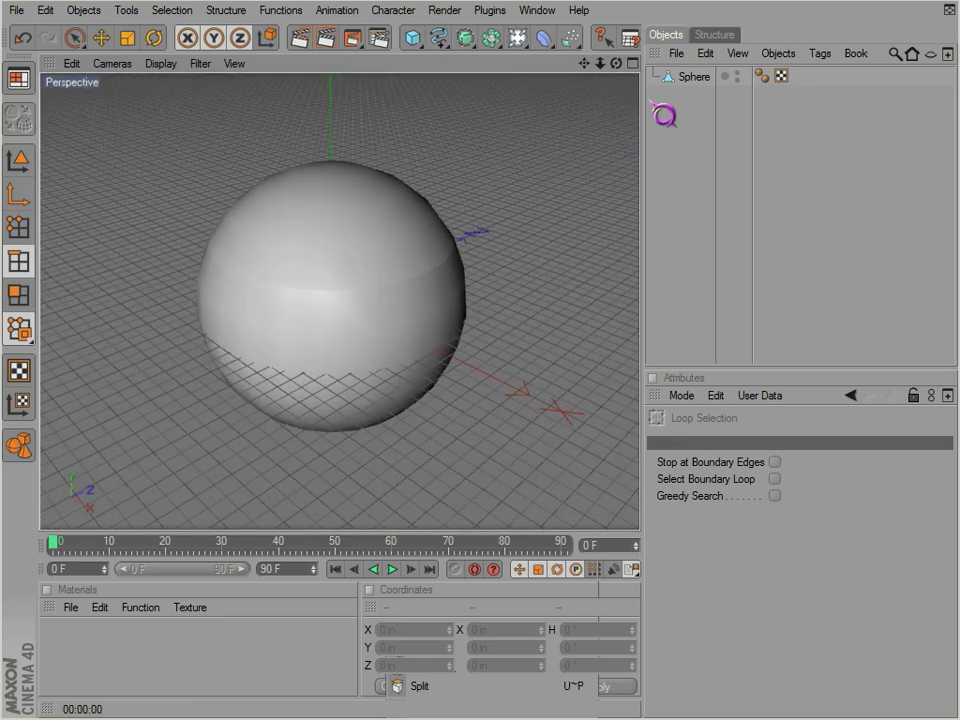
Restore the phong shading at the sphere's selected edge loop with Unbreak Phong Shading, and deselect the sphere.
{"action": "left_click", "coordinate": [700, 80]}
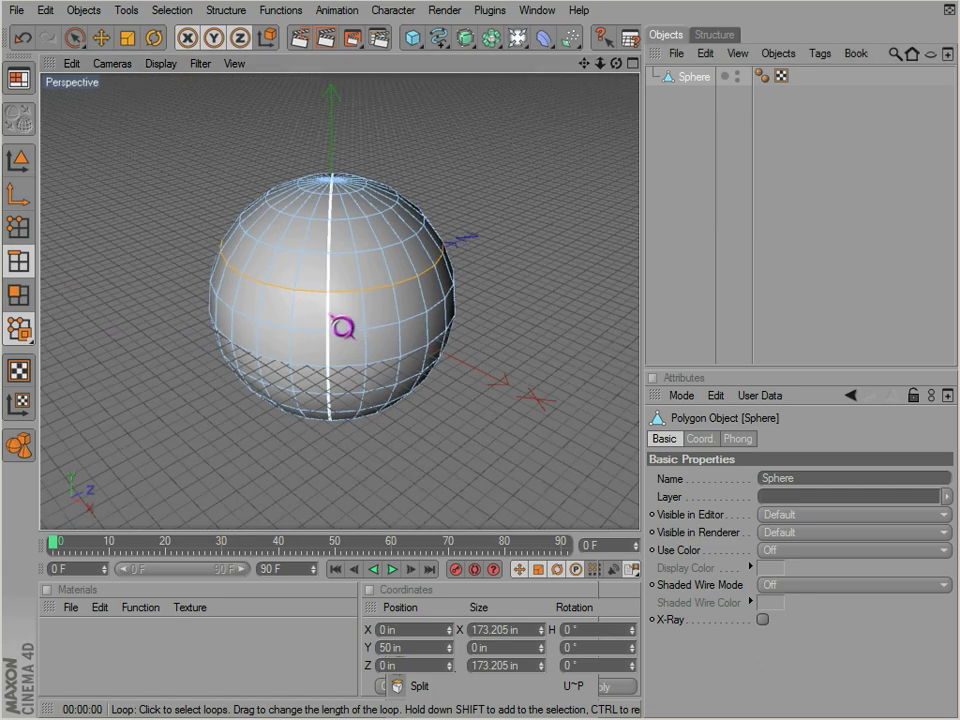
{"action": "right_click", "coordinate": [350, 290]}
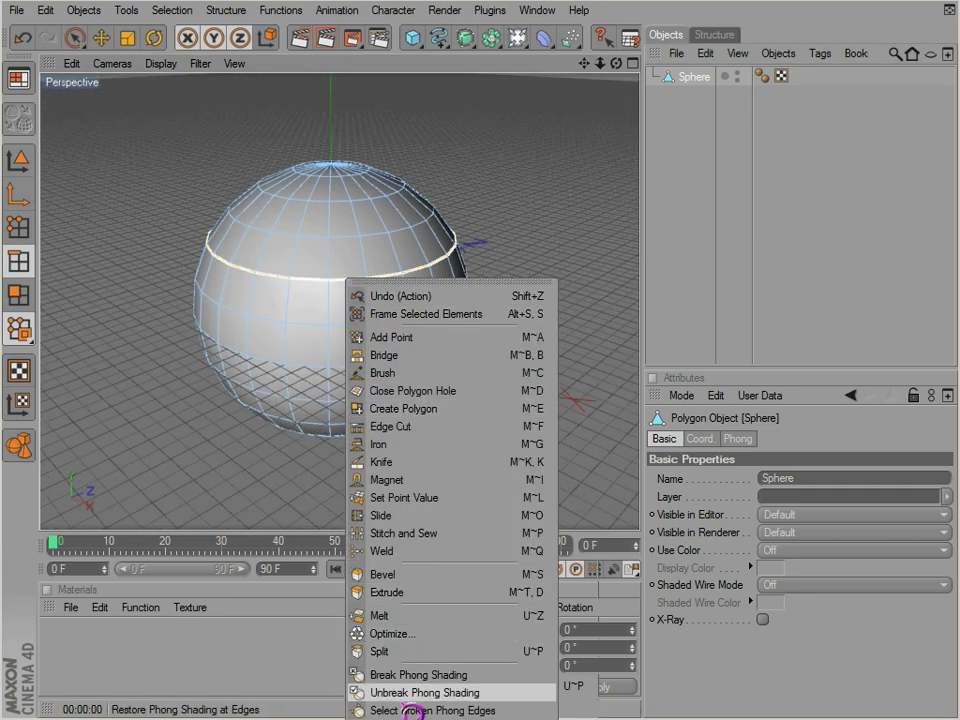
{"action": "left_click", "coordinate": [401, 695]}
{"action": "left_click", "coordinate": [680, 290]}
{"action": "mouse_move", "coordinate": [494, 274]}
{"action": "left_mouse_down", "text": "alt"}
{"action": "mouse_move", "coordinate": [436, 290]}
{"action": "mouse_move", "coordinate": [551, 454]}
{"action": "mouse_move", "coordinate": [527, 227]}
{"action": "left_mouse_up", "text": "alt"}
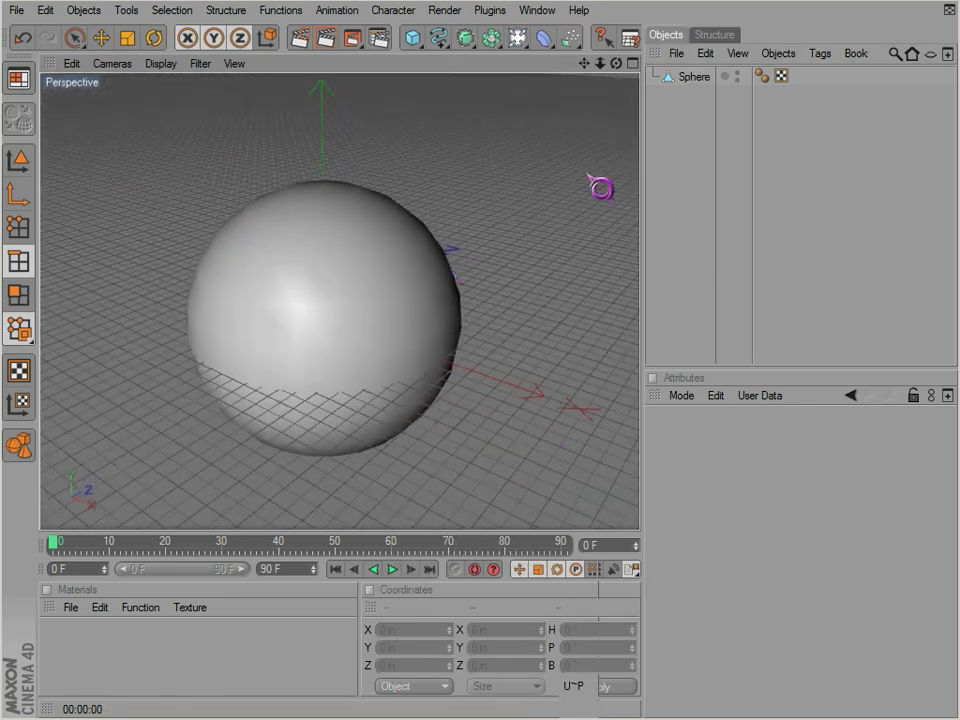